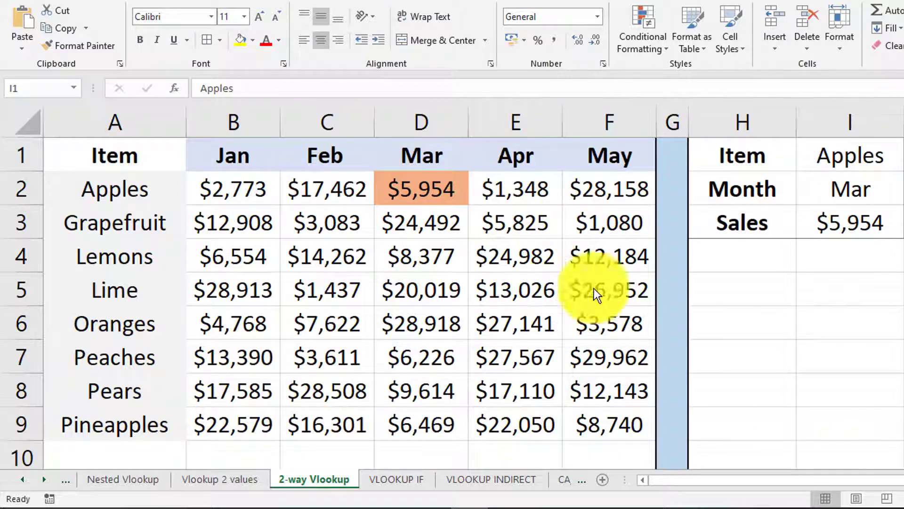
- Examine the sales table's items and month headers in A1:F9 and the lookup block in H1:I3
{"action": "left_click_drag", "start_coordinate": [141, 158], "coordinate": [599, 413]}
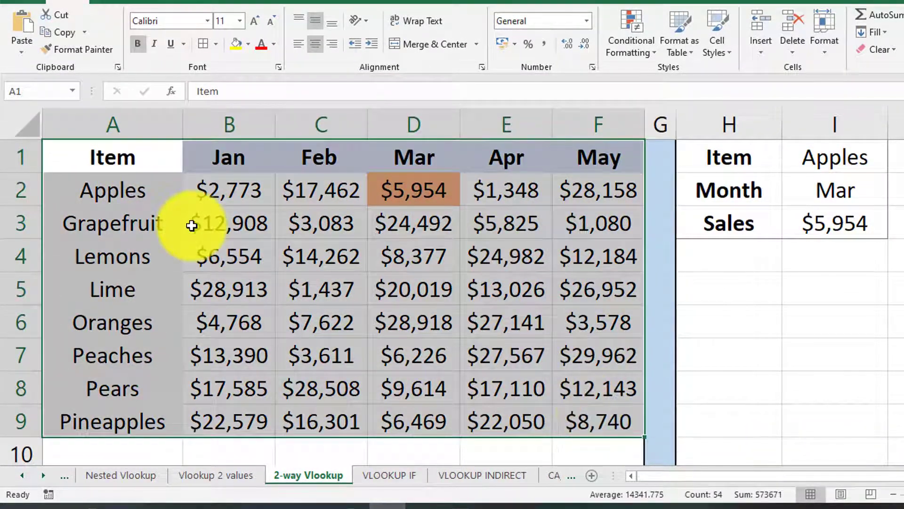
{"action": "left_click", "coordinate": [137, 192]}
{"action": "left_click", "coordinate": [128, 236]}
{"action": "left_click", "coordinate": [129, 242]}
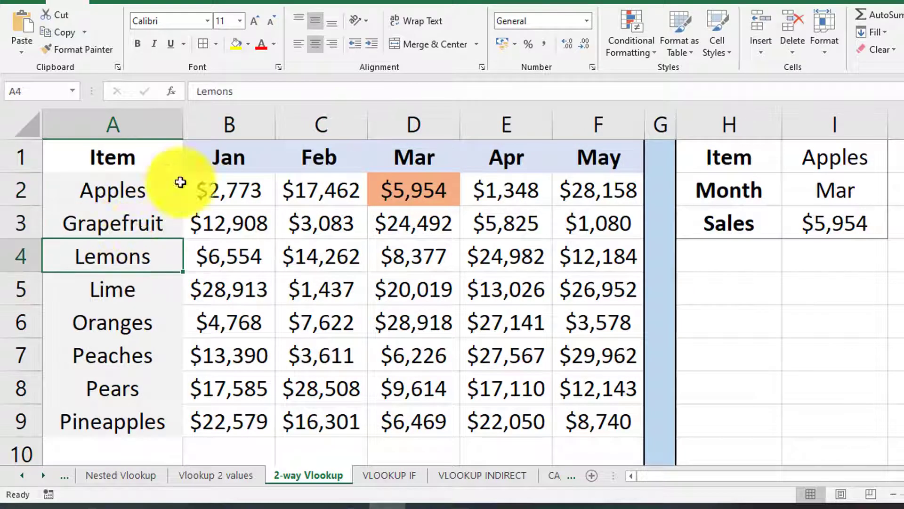
{"action": "left_click", "coordinate": [235, 157]}
{"action": "left_click_drag", "start_coordinate": [248, 156], "coordinate": [564, 156]}
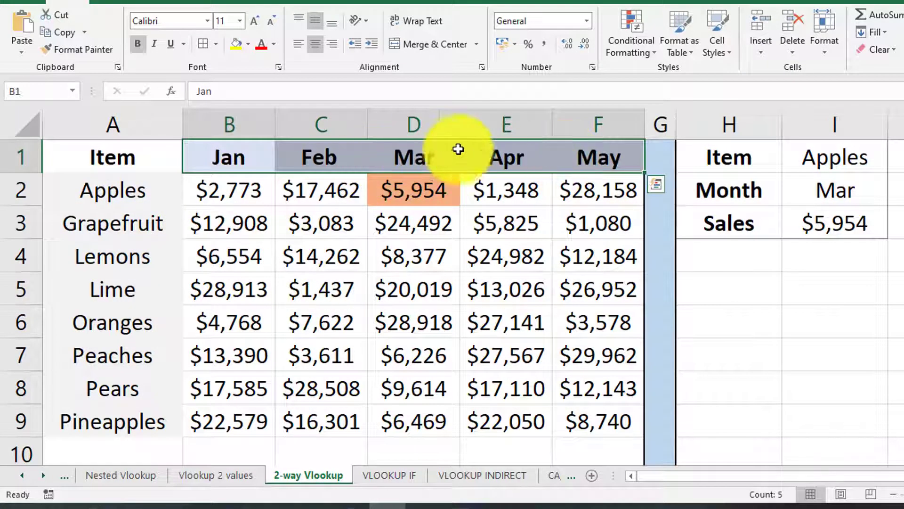
{"action": "left_click", "coordinate": [244, 153]}
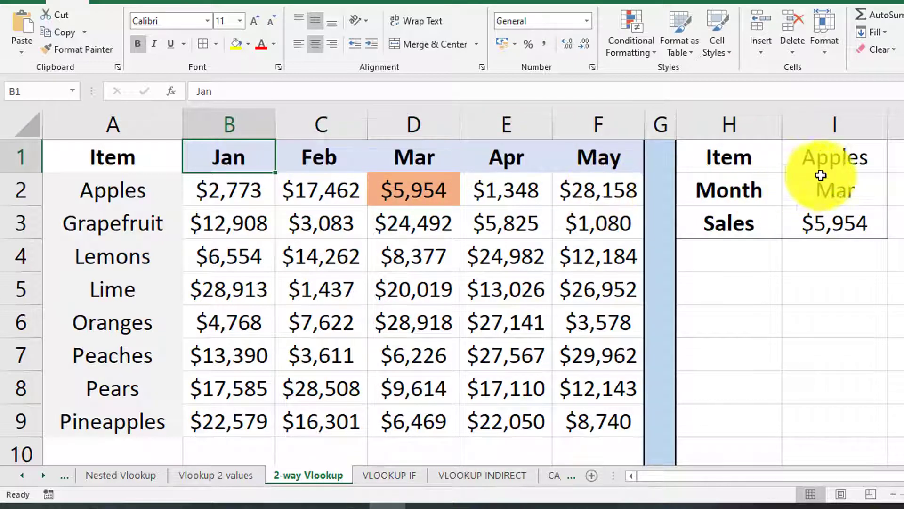
{"action": "left_click", "coordinate": [840, 161]}
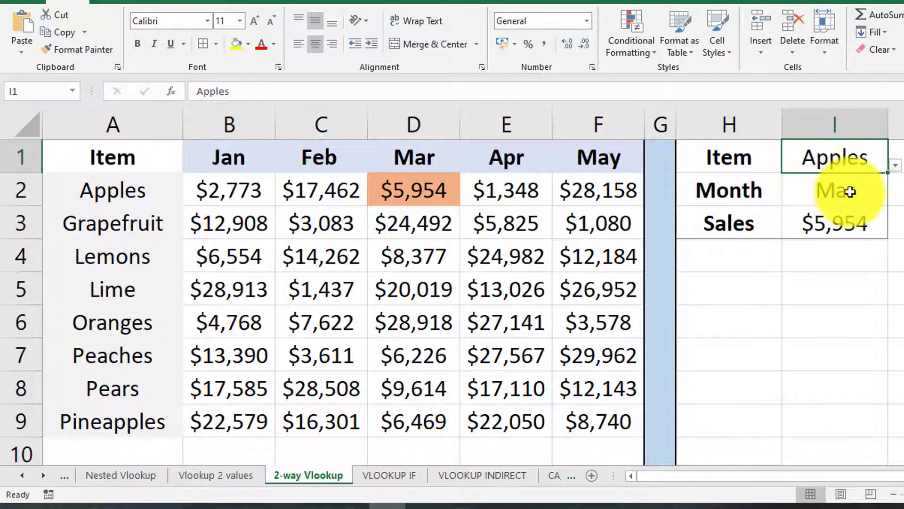
{"action": "left_click", "coordinate": [744, 160]}
{"action": "left_click_drag", "start_coordinate": [745, 160], "coordinate": [848, 228]}
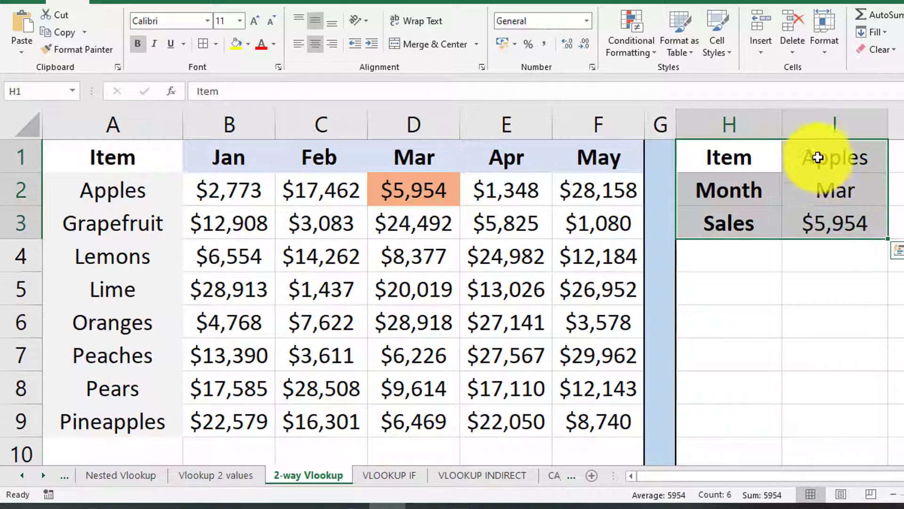
{"action": "left_click", "coordinate": [808, 161]}
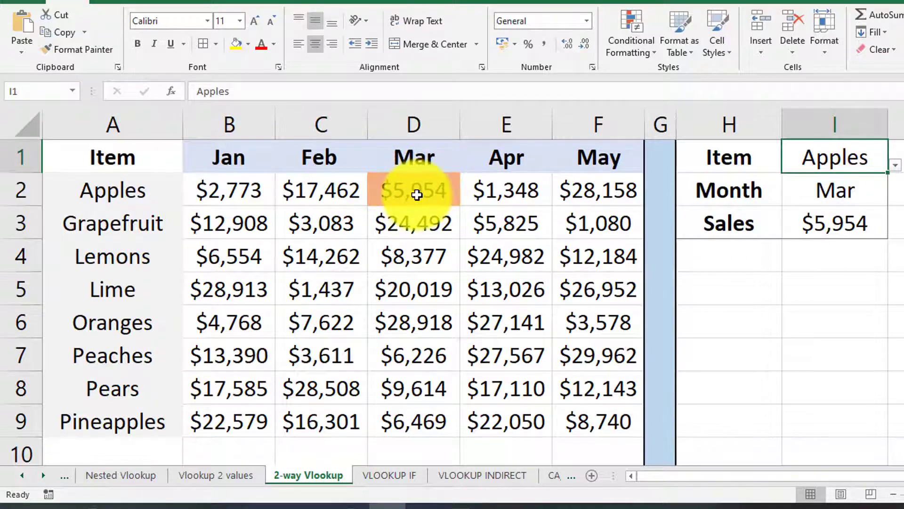
- Set the lookup month in I2 to May and the lookup item in I1 to Oranges
{"action": "left_click", "coordinate": [877, 194]}
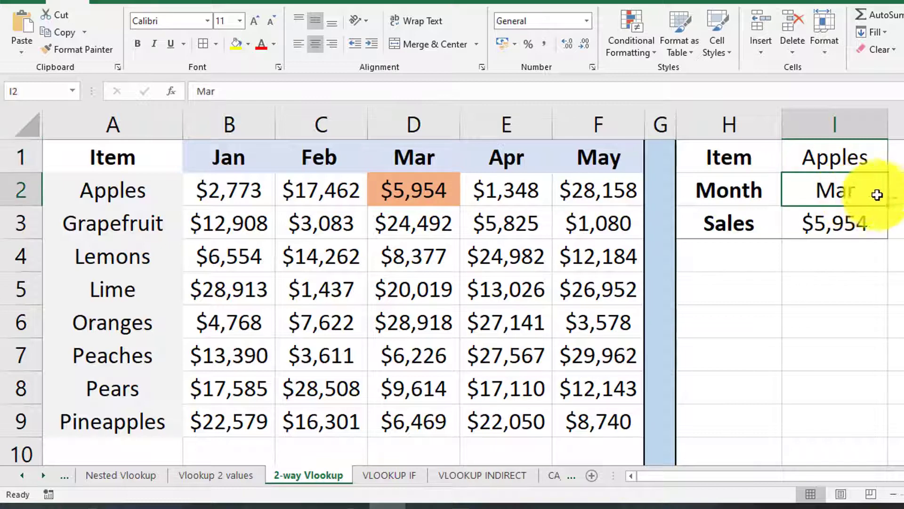
{"action": "left_click", "coordinate": [894, 199]}
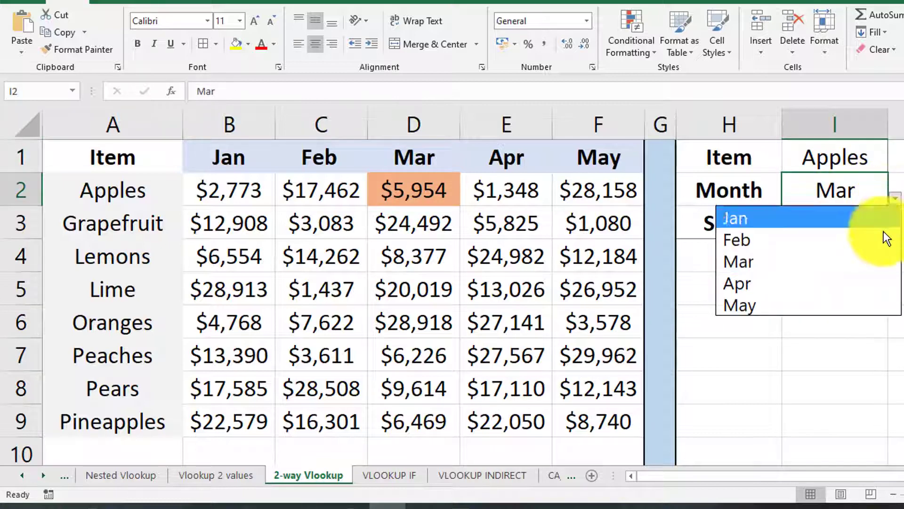
{"action": "left_click", "coordinate": [847, 304]}
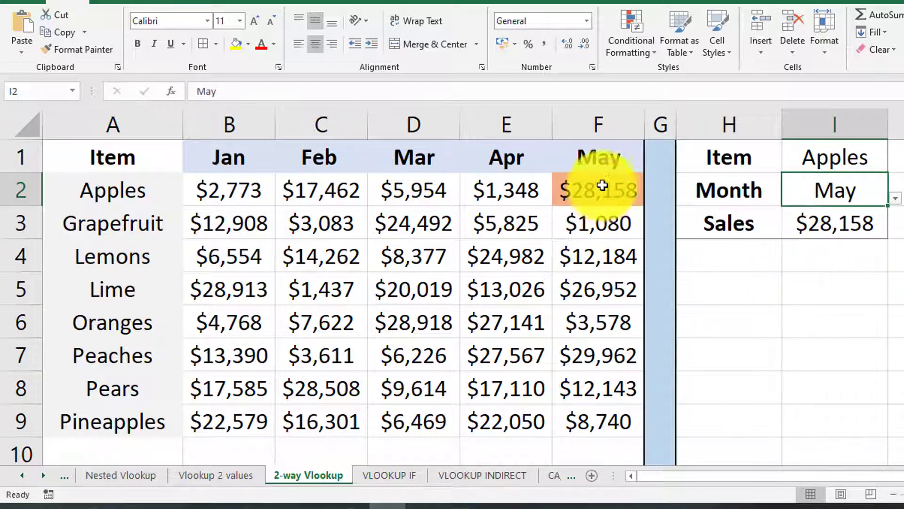
{"action": "left_click", "coordinate": [807, 157]}
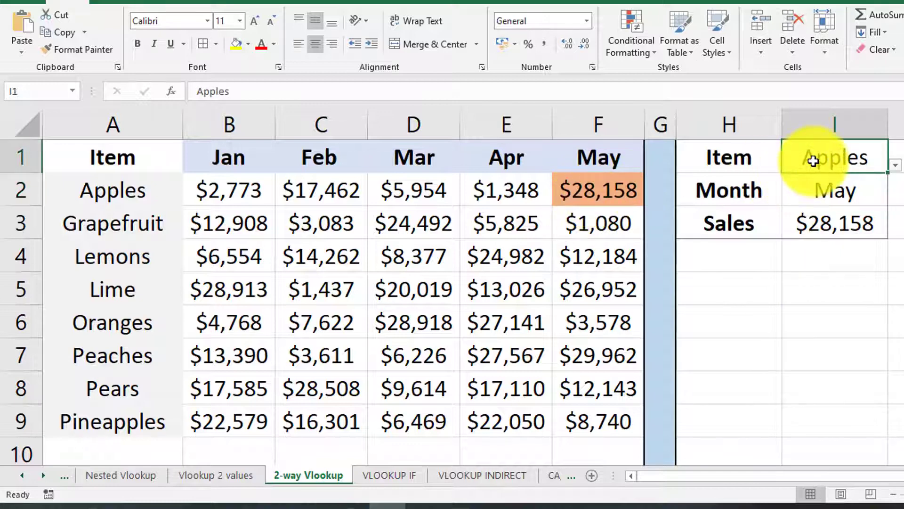
{"action": "left_click", "coordinate": [895, 165]}
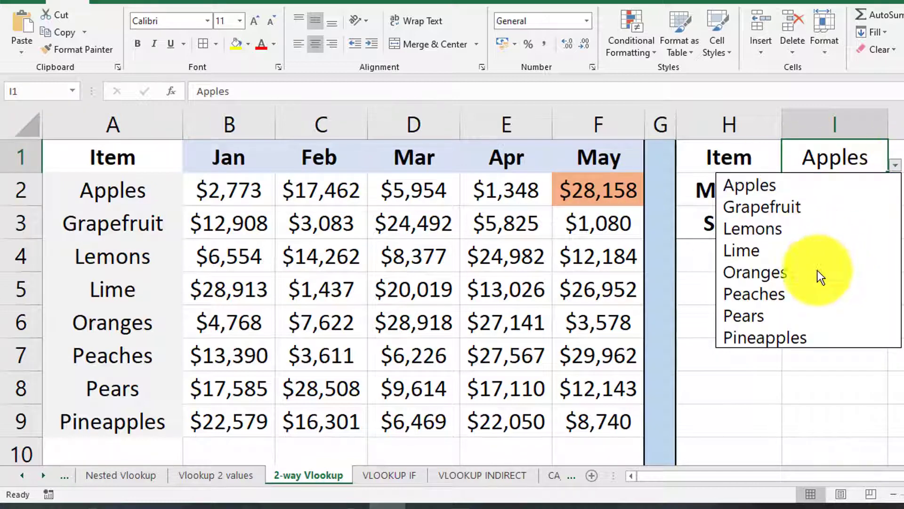
{"action": "left_click", "coordinate": [801, 273]}
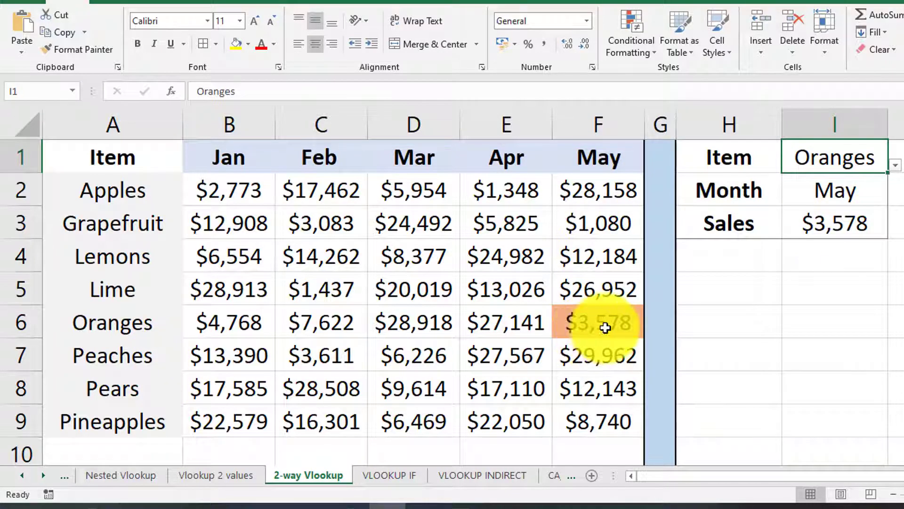
{"action": "left_click", "coordinate": [601, 320]}
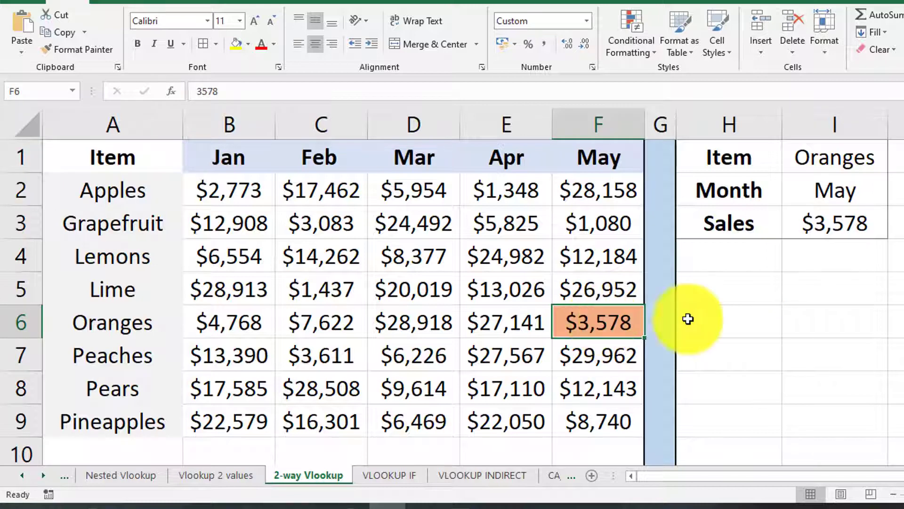
{"action": "left_click", "coordinate": [737, 319]}
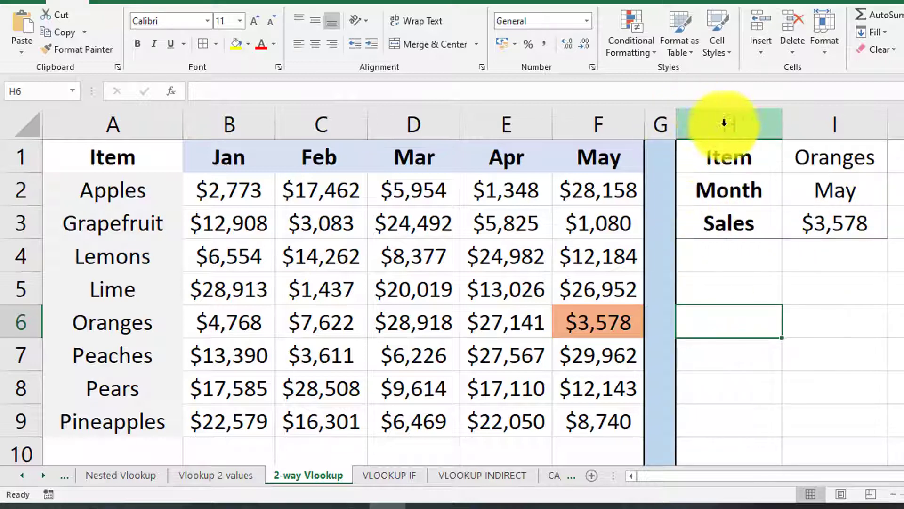
- Hide columns H through J containing the finished lookup example
{"action": "left_click_drag", "start_coordinate": [710, 126], "coordinate": [901, 123]}
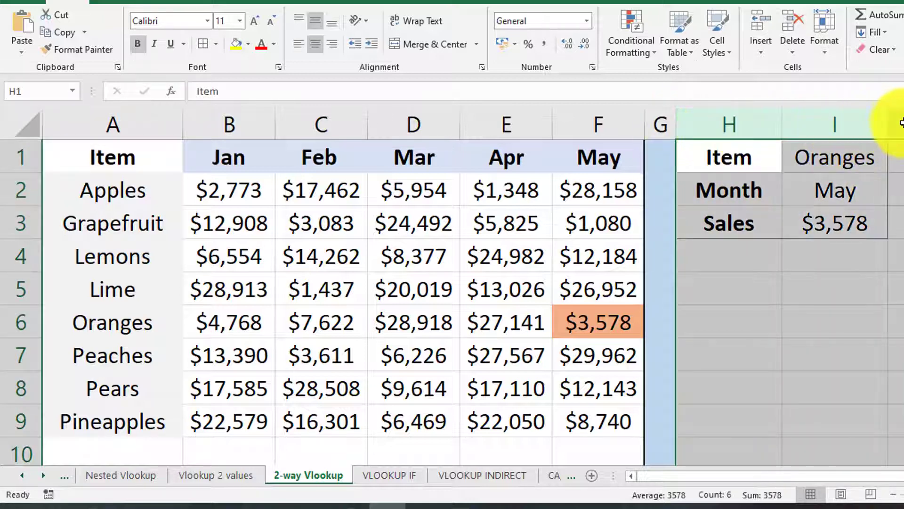
{"action": "right_click", "coordinate": [897, 125]}
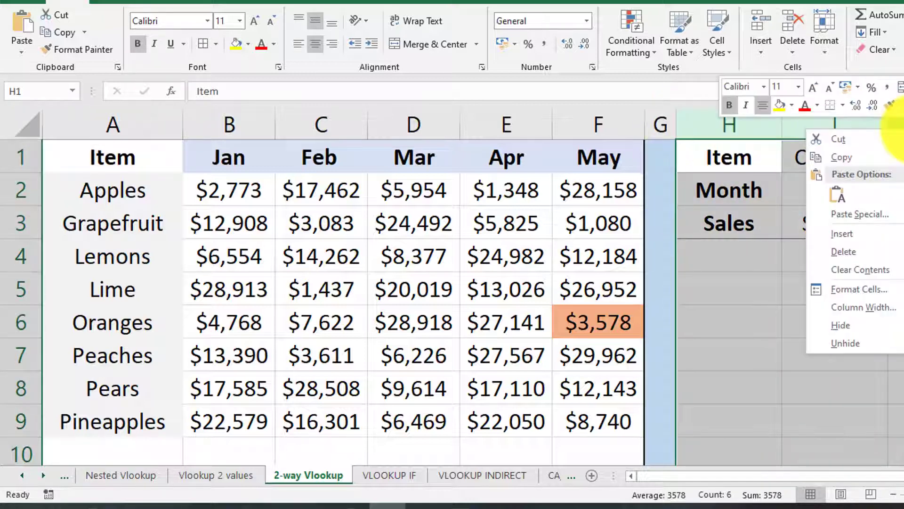
{"action": "left_click", "coordinate": [858, 323]}
- Add a List data validation to cell L1 beside Item, using the item names in A2:A9 as the source
{"action": "left_click_drag", "start_coordinate": [747, 155], "coordinate": [824, 218]}
{"action": "left_click", "coordinate": [811, 151]}
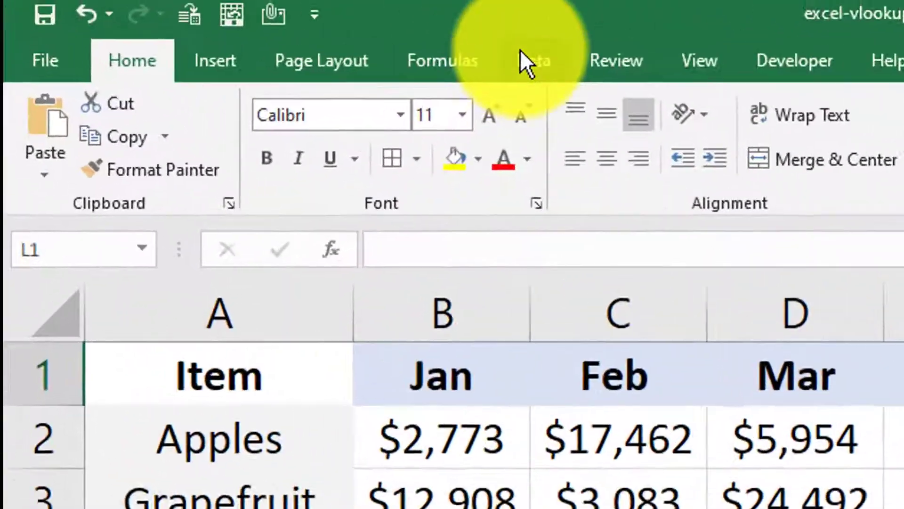
{"action": "left_click", "coordinate": [293, 1]}
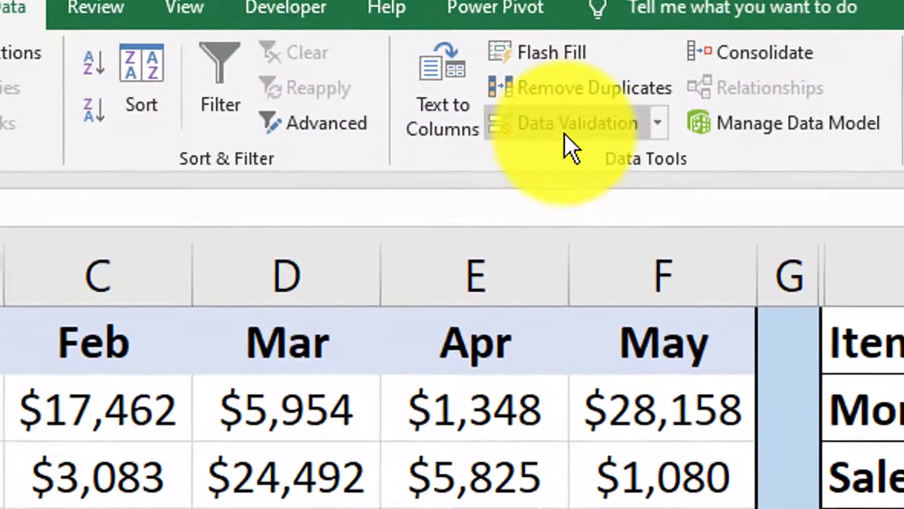
{"action": "left_click", "coordinate": [624, 208]}
{"action": "left_click_drag", "start_coordinate": [399, 74], "coordinate": [370, 72]}
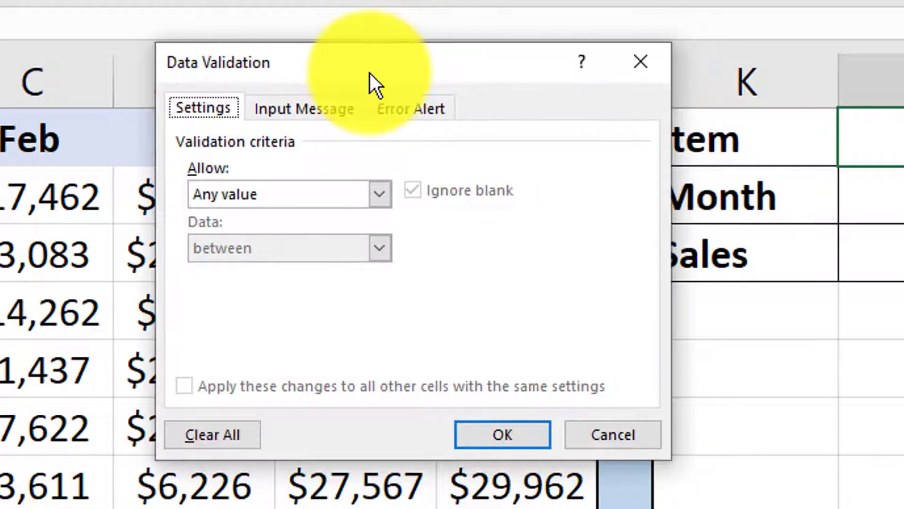
{"action": "left_click", "coordinate": [308, 196]}
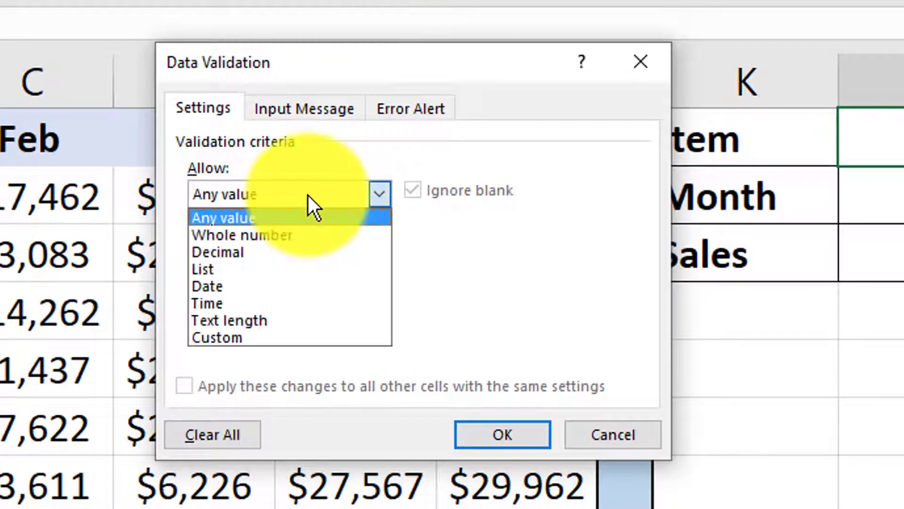
{"action": "left_click", "coordinate": [234, 272]}
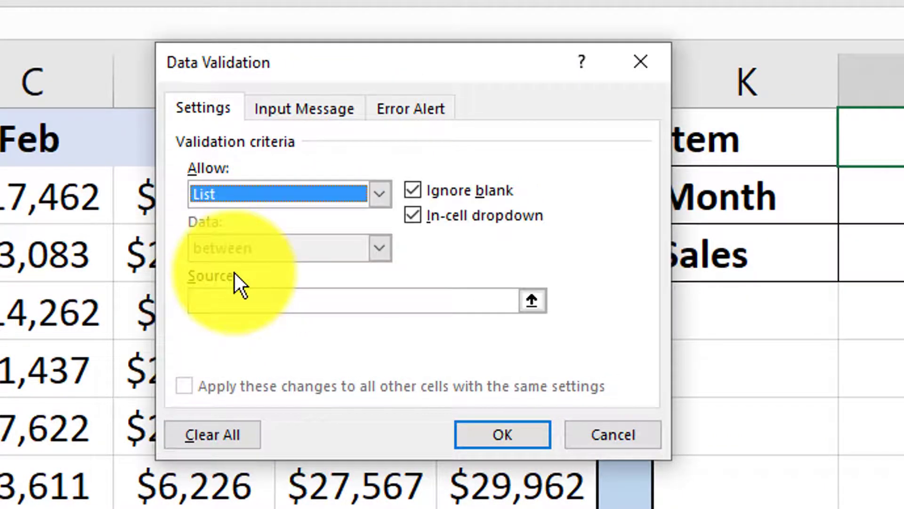
{"action": "left_click", "coordinate": [532, 303]}
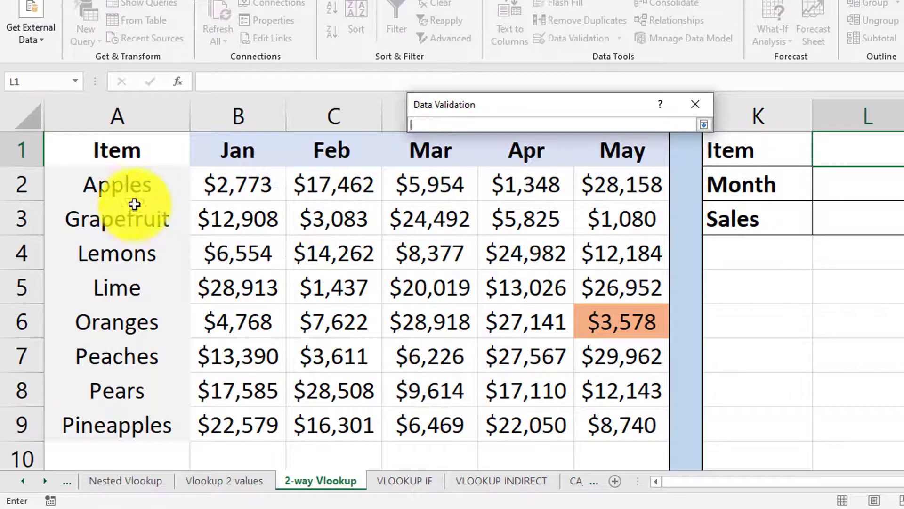
{"action": "left_click_drag", "start_coordinate": [144, 188], "coordinate": [149, 402]}
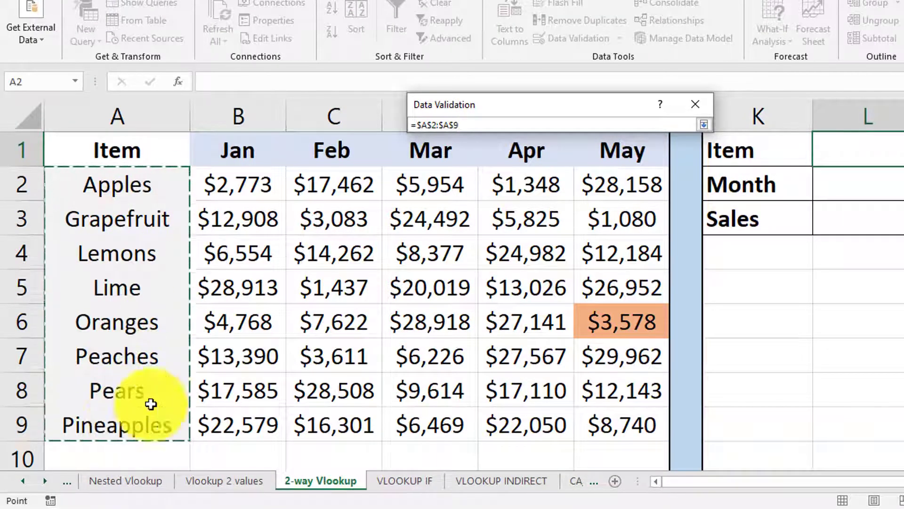
{"action": "left_click", "coordinate": [651, 122]}
{"action": "left_click", "coordinate": [703, 124]}
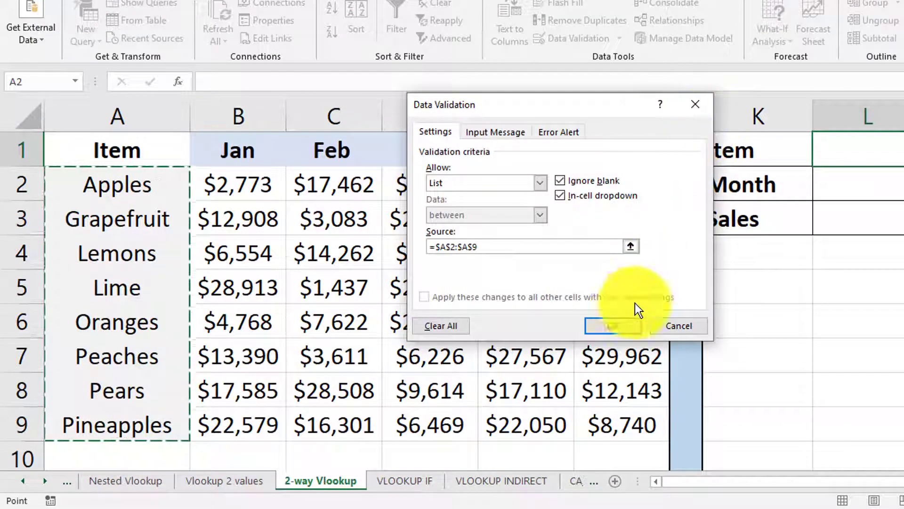
{"action": "left_click", "coordinate": [613, 325]}
- Check the entries offered by the item dropdown in L1 without choosing one
{"action": "left_click", "coordinate": [876, 156]}
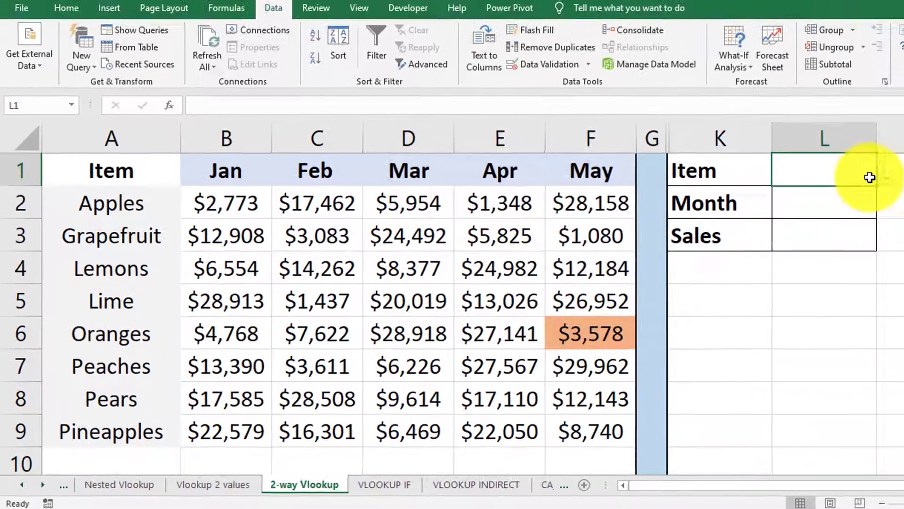
{"action": "left_click", "coordinate": [878, 180]}
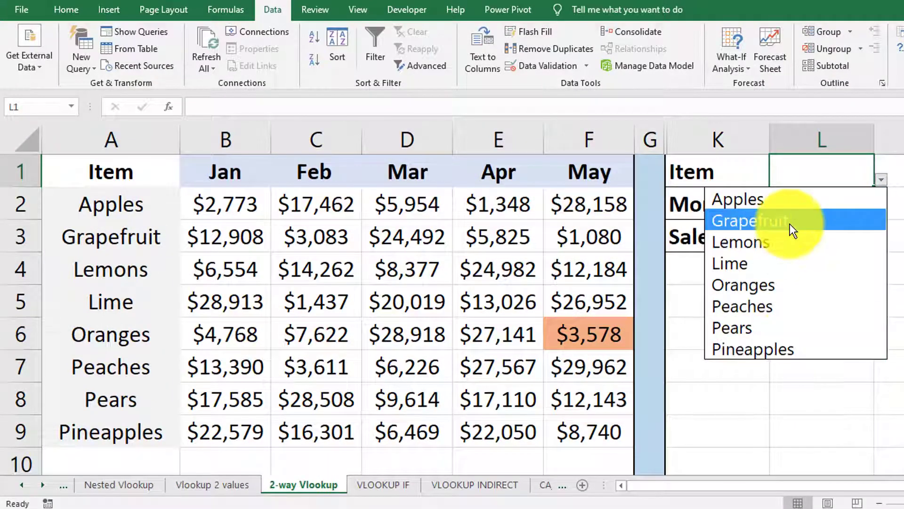
{"action": "key", "text": "Escape"}
- Add a List data validation to cell L2 beside Month, using the month headers in B1:F1 as the source
{"action": "left_click", "coordinate": [840, 204]}
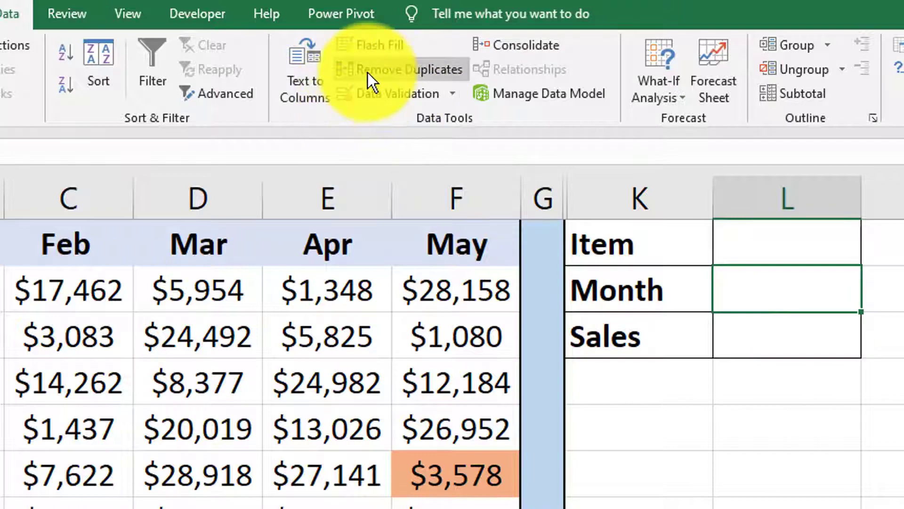
{"action": "left_click", "coordinate": [378, 90]}
{"action": "left_click", "coordinate": [266, 296]}
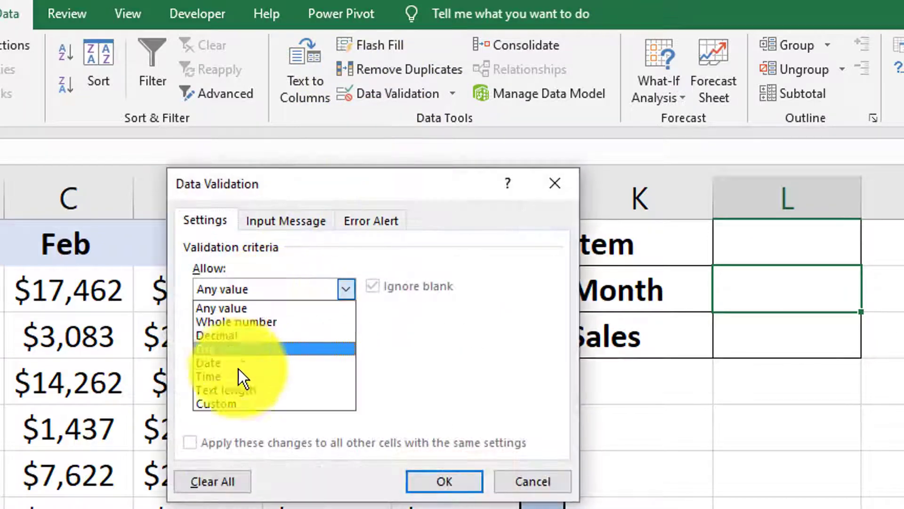
{"action": "left_click", "coordinate": [233, 351]}
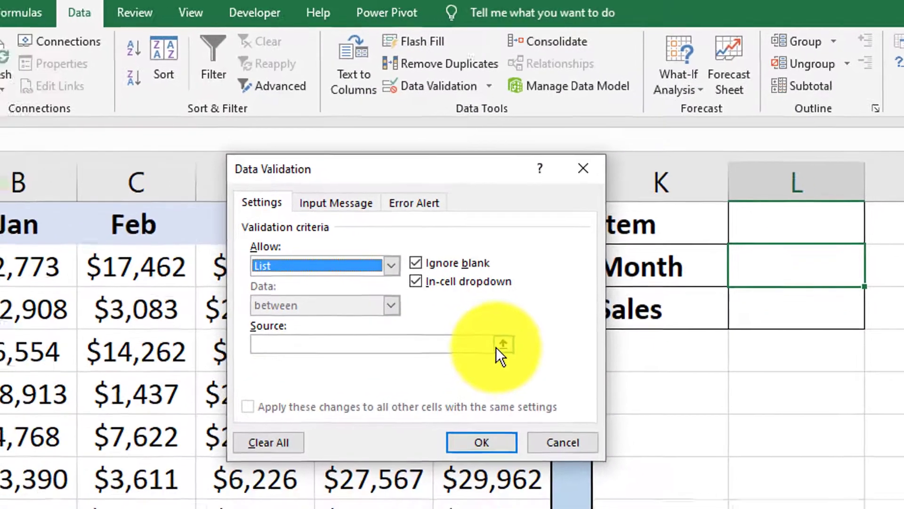
{"action": "left_click", "coordinate": [467, 375]}
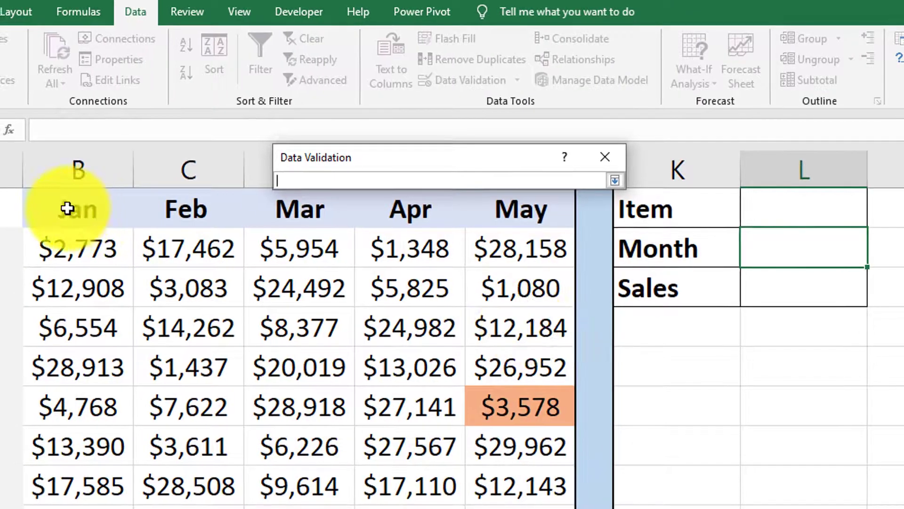
{"action": "left_click_drag", "start_coordinate": [67, 208], "coordinate": [496, 216]}
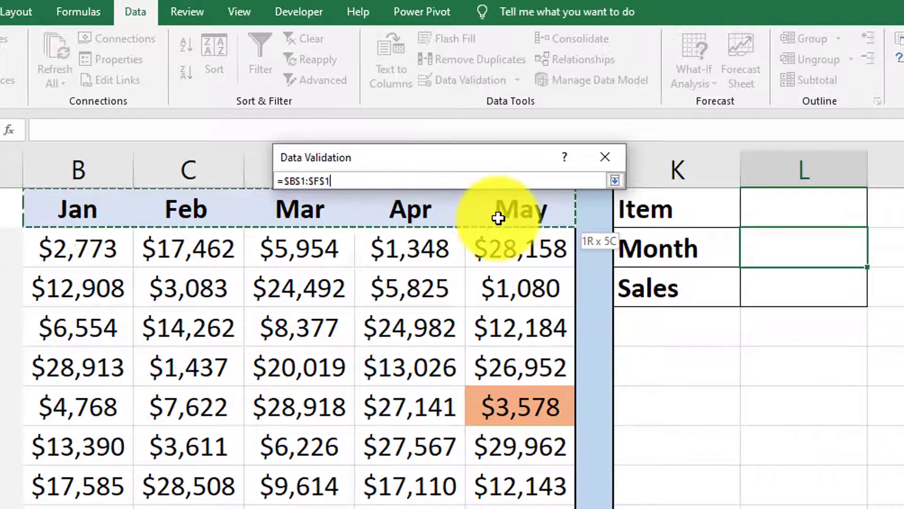
{"action": "left_click", "coordinate": [618, 179]}
{"action": "left_click", "coordinate": [507, 413]}
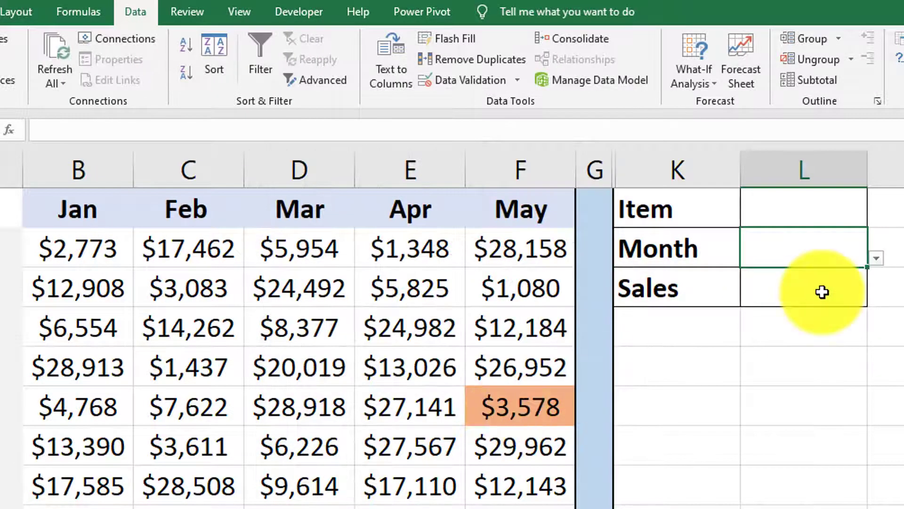
- Choose Apples from the item dropdown in L1 and select the month cell L2
{"action": "left_click", "coordinate": [853, 213]}
{"action": "left_click", "coordinate": [875, 218]}
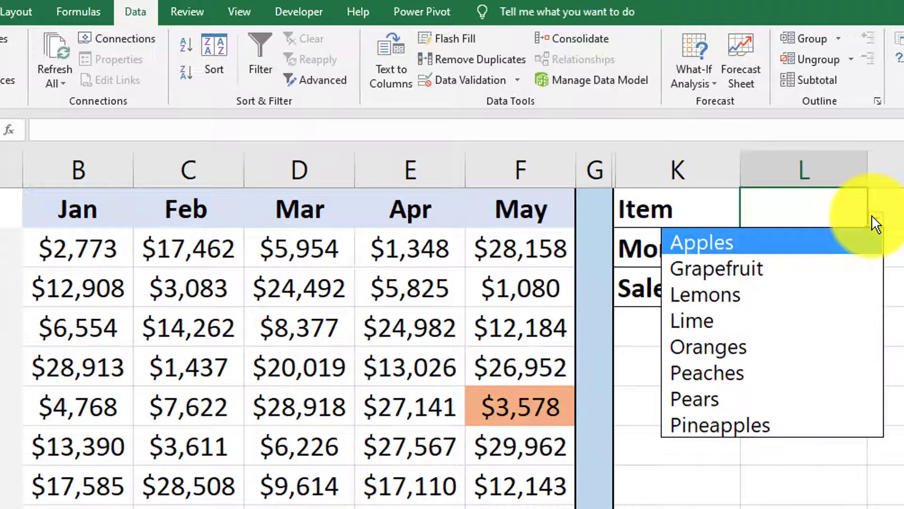
{"action": "left_click", "coordinate": [798, 242]}
{"action": "left_click", "coordinate": [799, 246]}
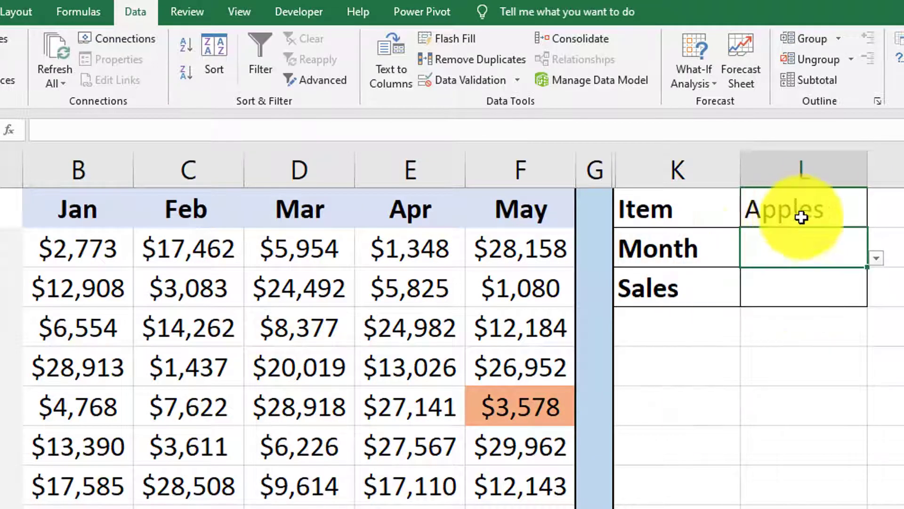
- Choose Apr from the month dropdown in L2 and select the empty Sales cell L3
{"action": "left_click", "coordinate": [875, 258]}
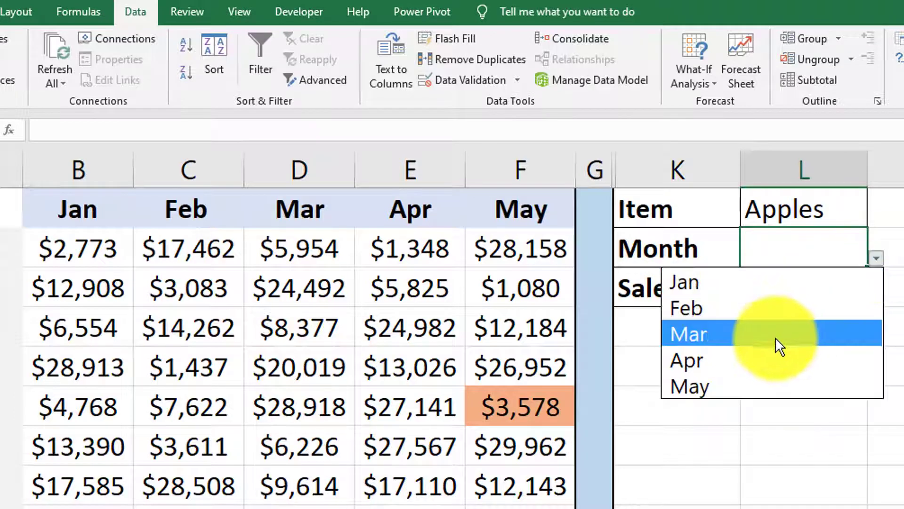
{"action": "left_click", "coordinate": [763, 360]}
{"action": "left_click", "coordinate": [800, 211]}
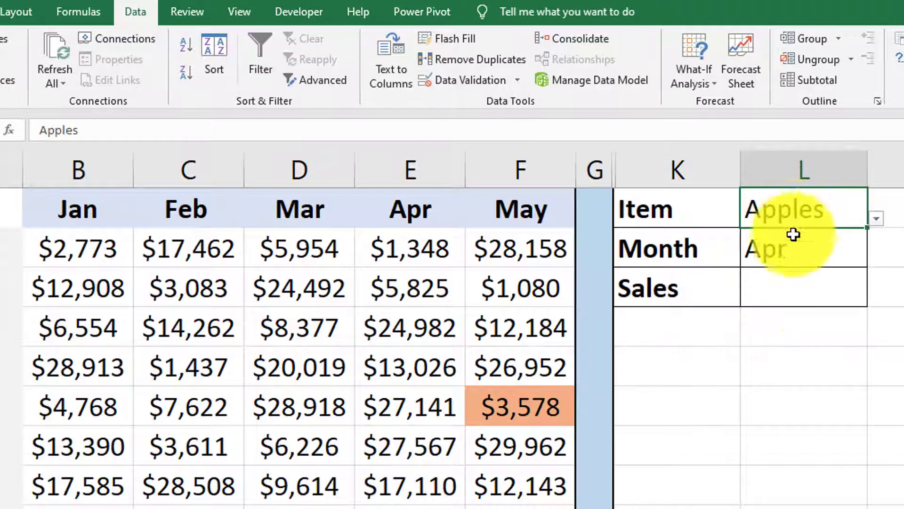
{"action": "left_click", "coordinate": [767, 250]}
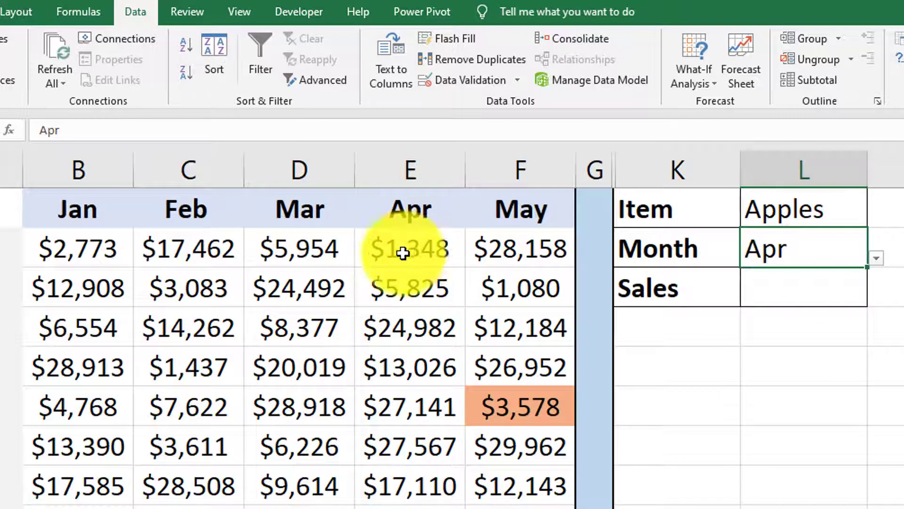
{"action": "left_click", "coordinate": [776, 291]}
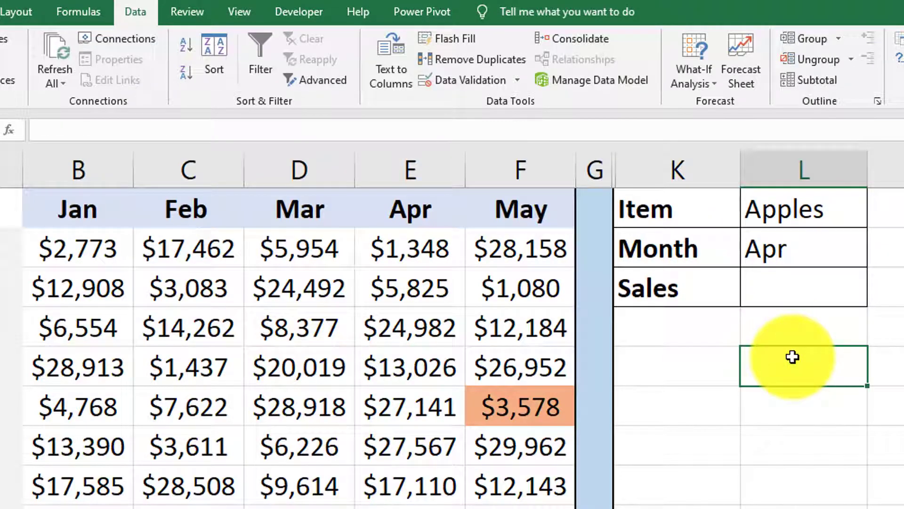
{"action": "left_click", "coordinate": [794, 293]}
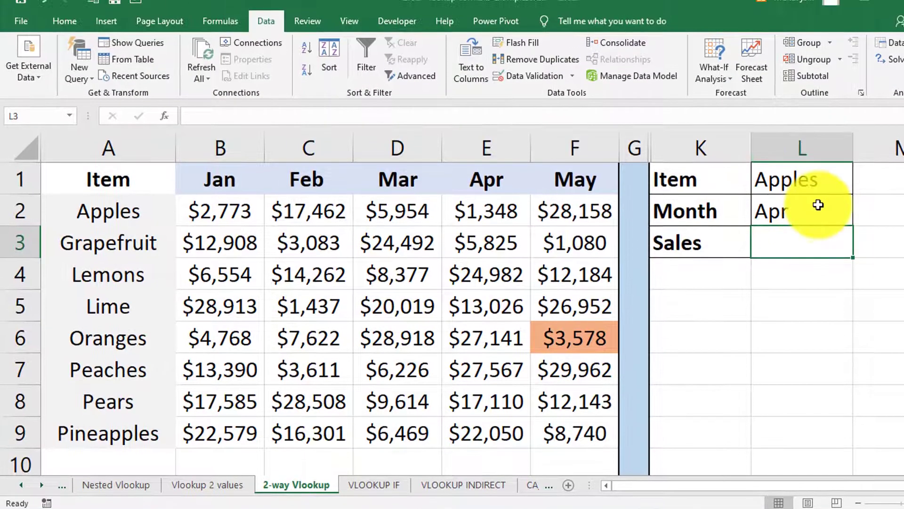
- Enter the label match in cell L5, two rows below the Sales cell
{"action": "left_click", "coordinate": [769, 308]}
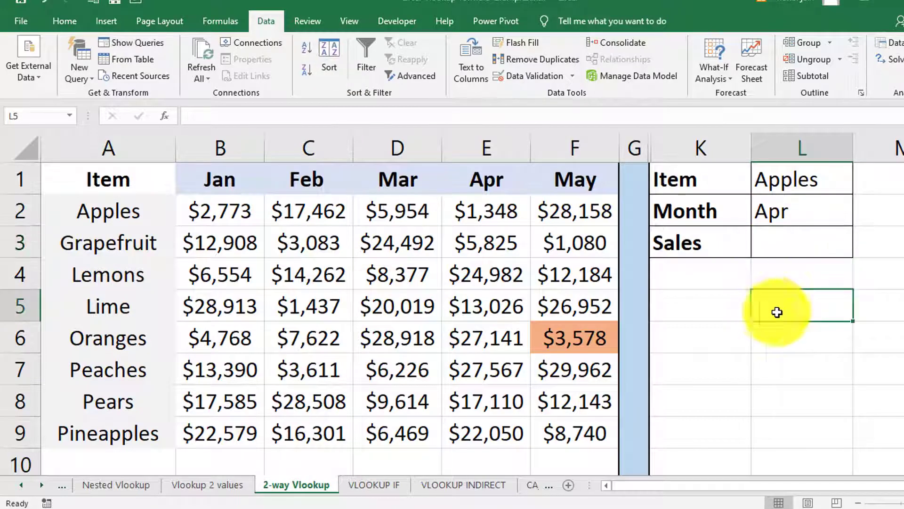
{"action": "type", "text": "match"}
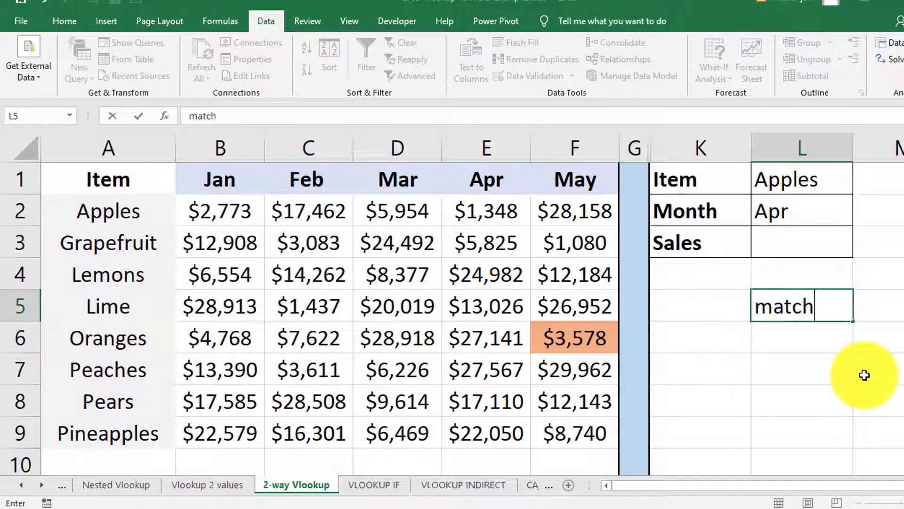
{"action": "key", "text": "Return"}
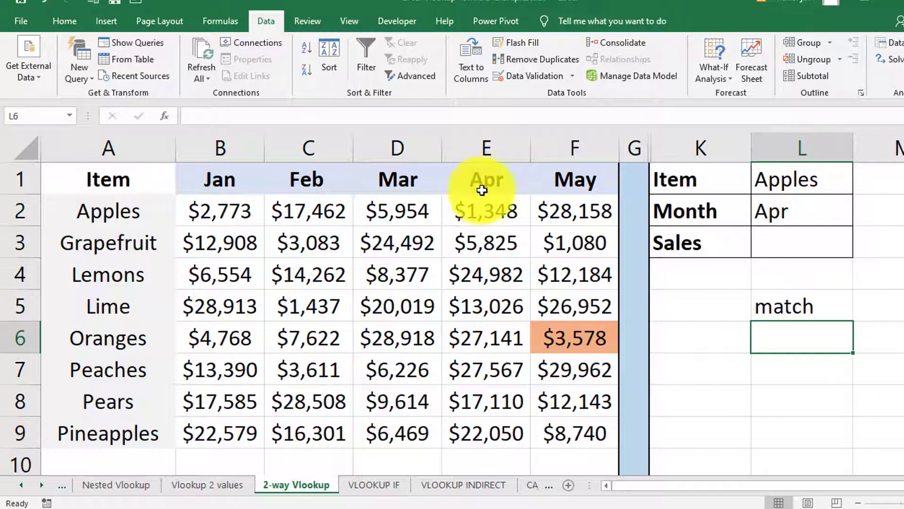
- Insert a blank row above the header row and a blank column before the Item column
{"action": "left_click", "coordinate": [18, 180]}
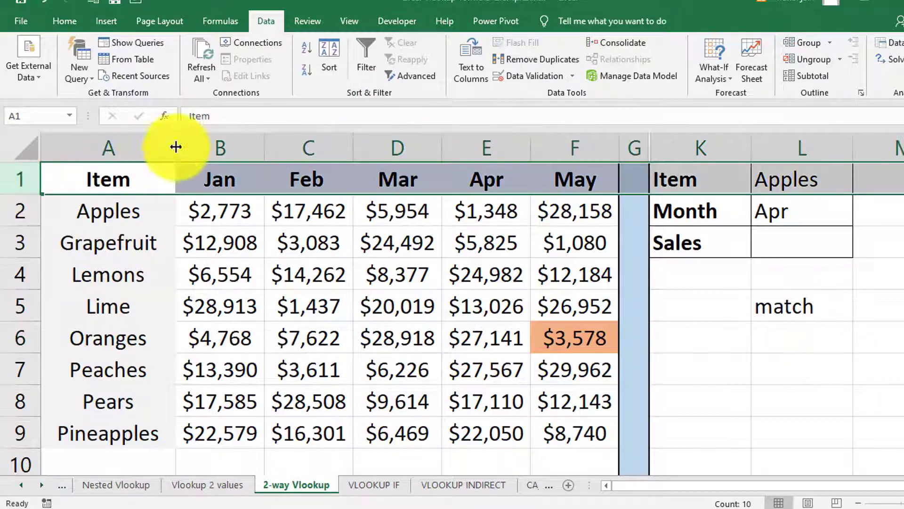
{"action": "key", "text": "ctrl+shift+plus"}
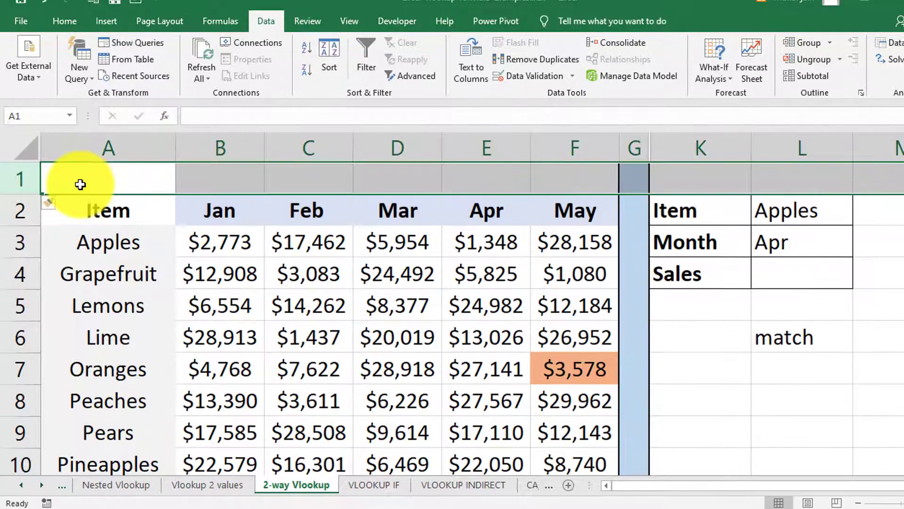
{"action": "left_click", "coordinate": [93, 150]}
{"action": "key", "text": "ctrl+shift+plus"}
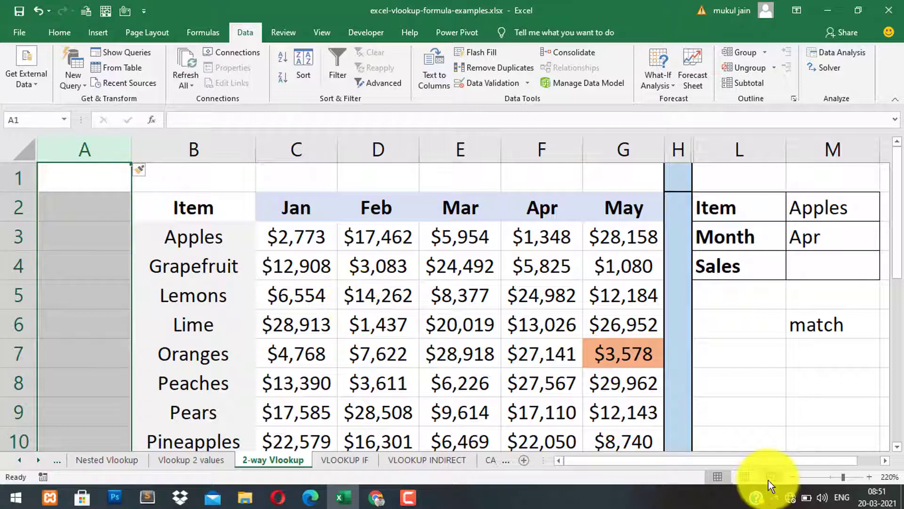
{"action": "left_click", "coordinate": [789, 477]}
{"action": "left_click", "coordinate": [786, 477]}
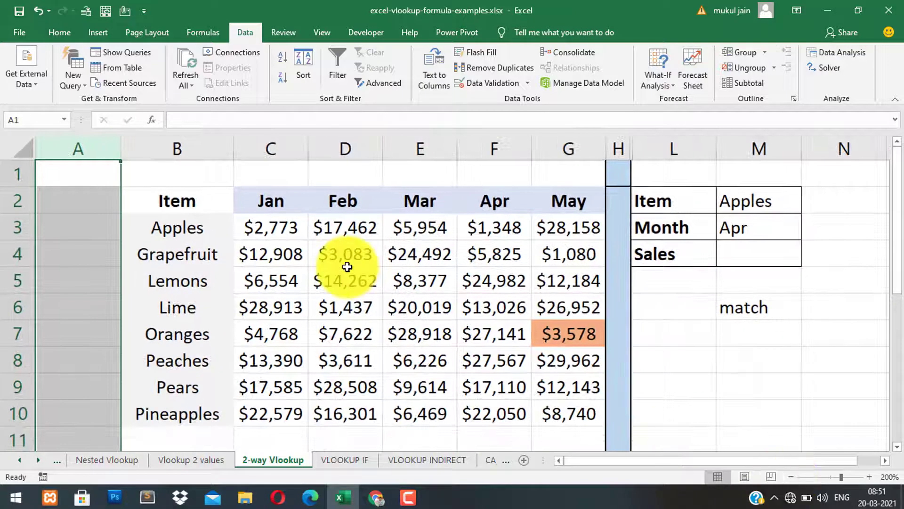
- Number the columns 1 to 7 across A1:G1 above the header row
{"action": "left_click_drag", "start_coordinate": [97, 174], "coordinate": [149, 169]}
{"action": "left_click", "coordinate": [84, 162]}
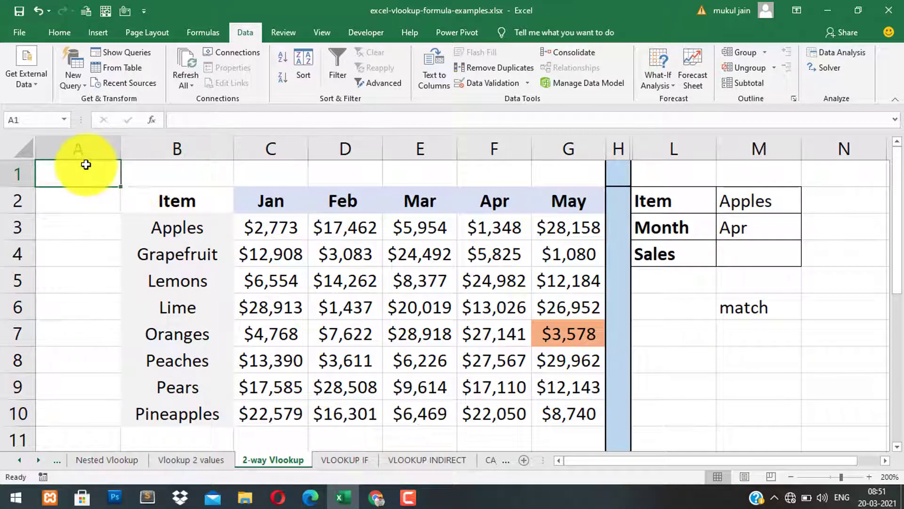
{"action": "type", "text": "1"}
{"action": "key", "text": "Tab"}
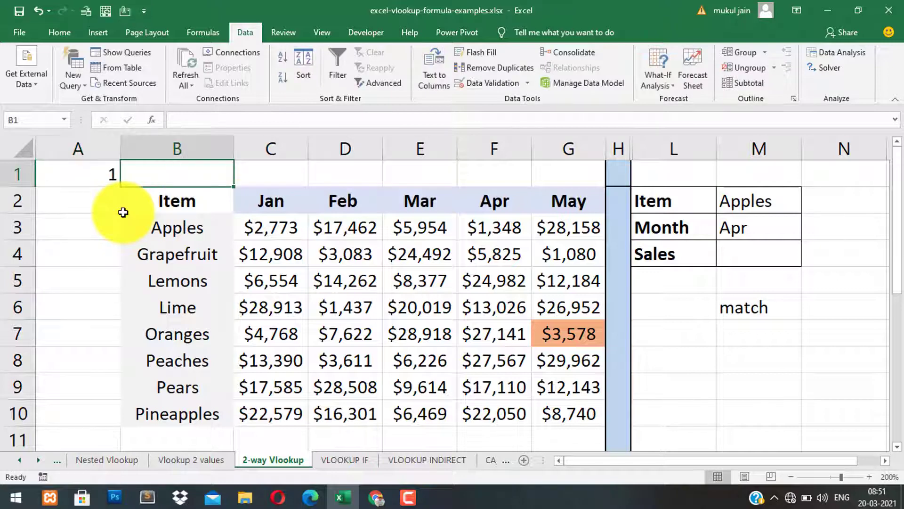
{"action": "type", "text": "2"}
{"action": "left_click", "coordinate": [133, 217]}
{"action": "left_click_drag", "start_coordinate": [111, 171], "coordinate": [578, 189]}
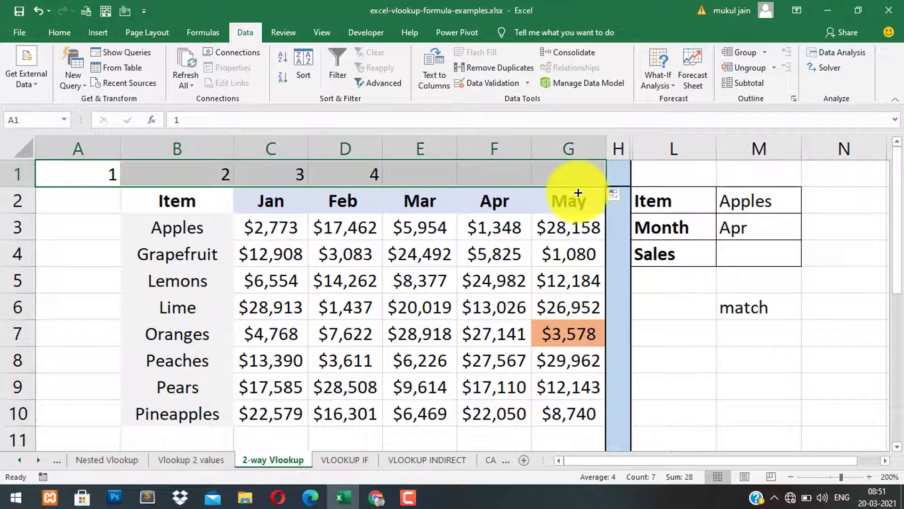
- Number the rows 1 to 10 down A1:A10 beside the table
{"action": "left_click", "coordinate": [98, 191]}
{"action": "type", "text": "2"}
{"action": "key", "text": "Return"}
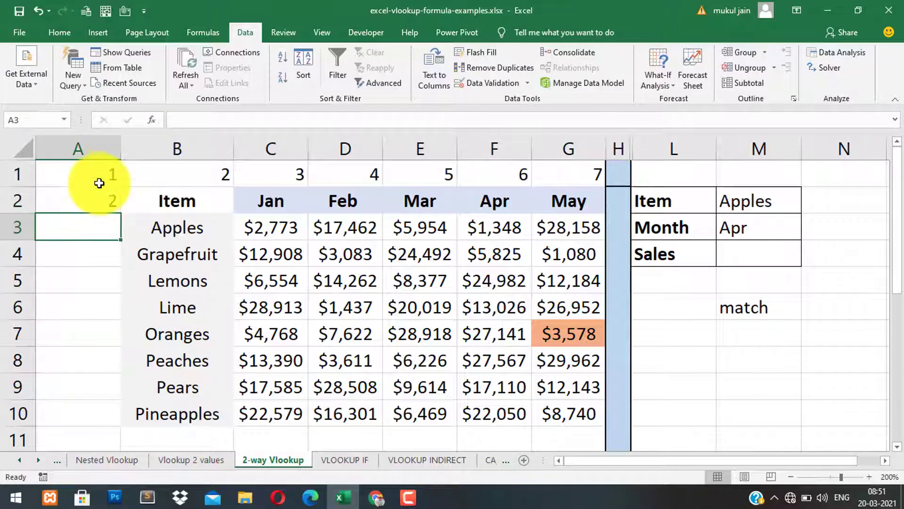
{"action": "left_click_drag", "start_coordinate": [99, 183], "coordinate": [97, 417]}
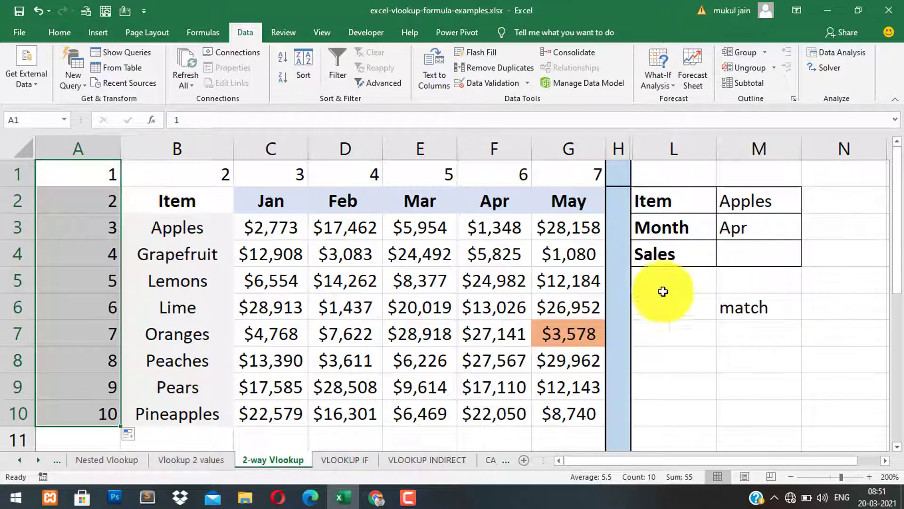
- Examine the match label, the chosen month and the helper numbers across row 1 above the month headers
{"action": "left_click", "coordinate": [756, 312]}
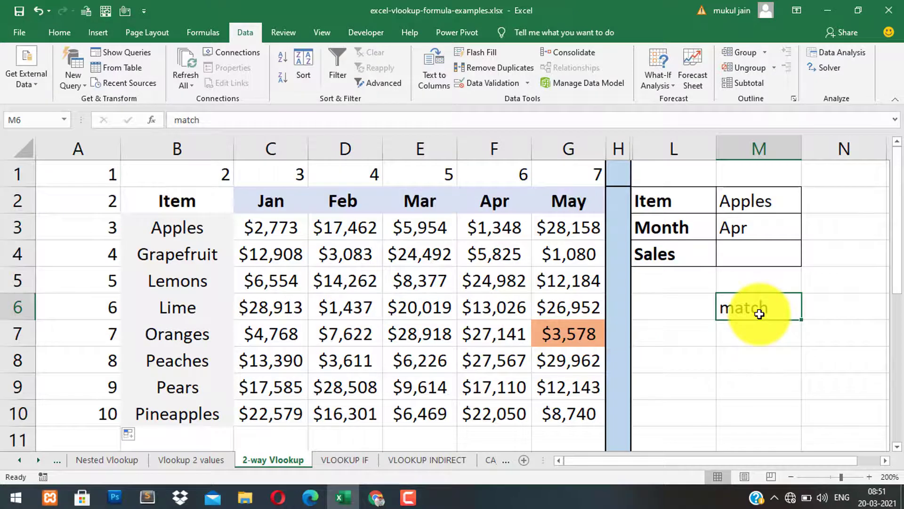
{"action": "left_click", "coordinate": [733, 228]}
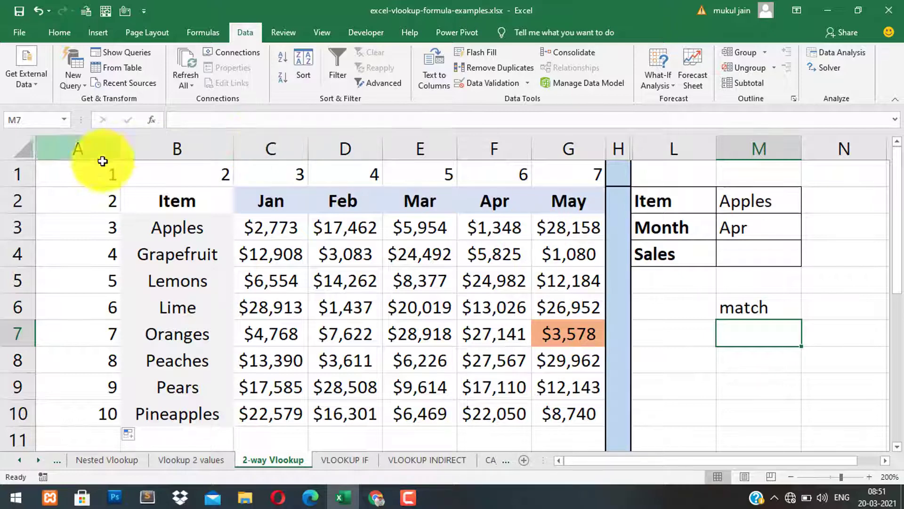
{"action": "left_click", "coordinate": [92, 170]}
{"action": "key", "text": "Right"}
{"action": "key", "text": "Right"}
{"action": "key", "text": "Right"}
{"action": "key", "text": "Right"}
{"action": "key", "text": "Right"}
{"action": "key", "text": "Right"}
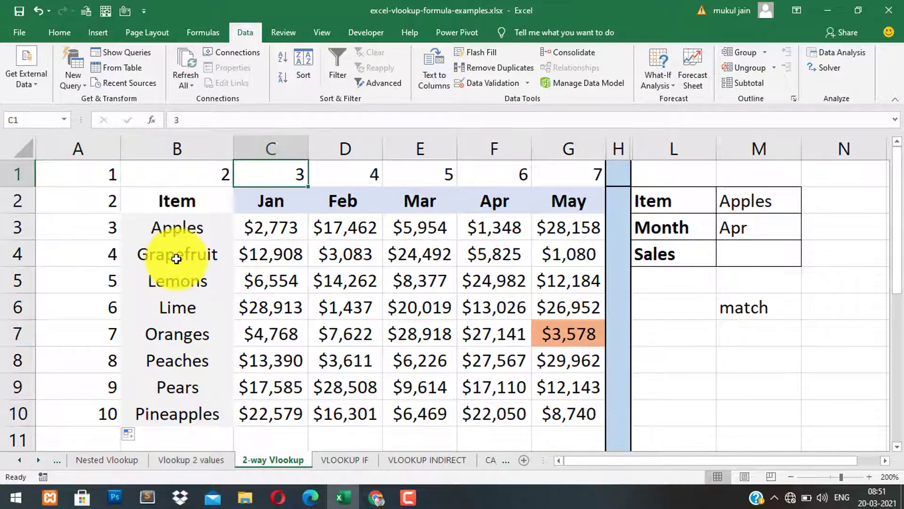
{"action": "key", "text": "Left"}
{"action": "key", "text": "Left"}
{"action": "key", "text": "Left"}
{"action": "key", "text": "Left"}
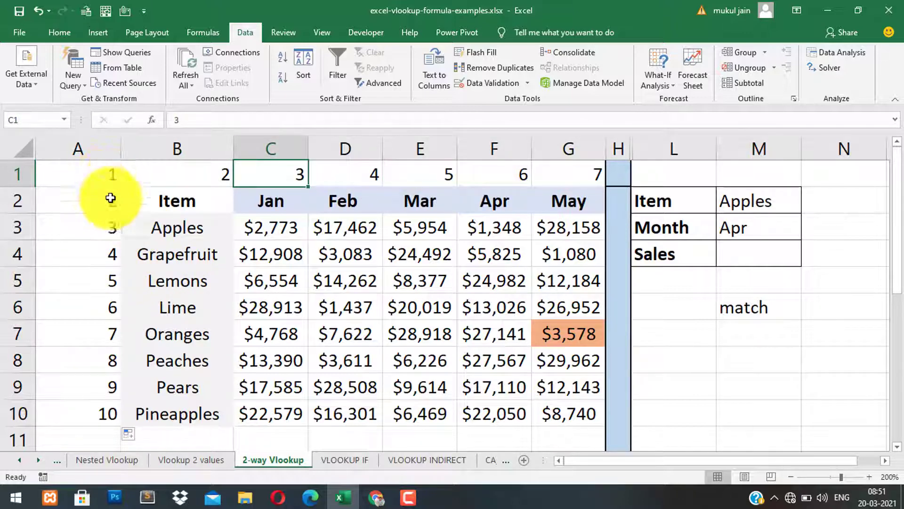
- Restart the column numbering with 1 in B1 and 2 in C1, and clear A1
{"action": "left_click", "coordinate": [141, 176]}
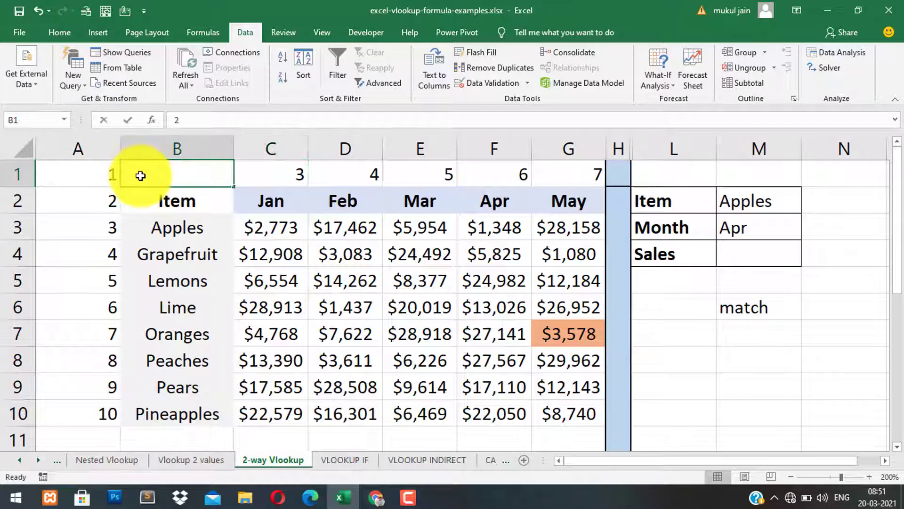
{"action": "type", "text": "1"}
{"action": "key", "text": "Tab"}
{"action": "type", "text": "2"}
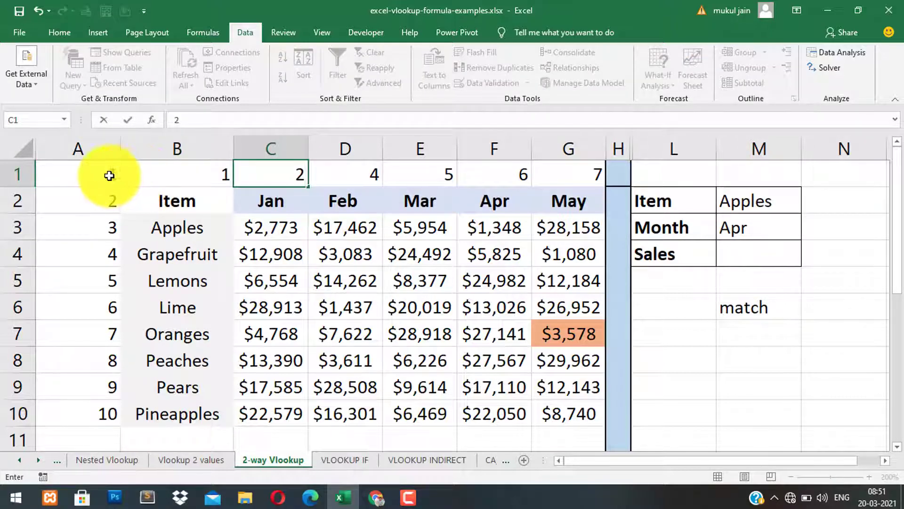
{"action": "left_click", "coordinate": [105, 176]}
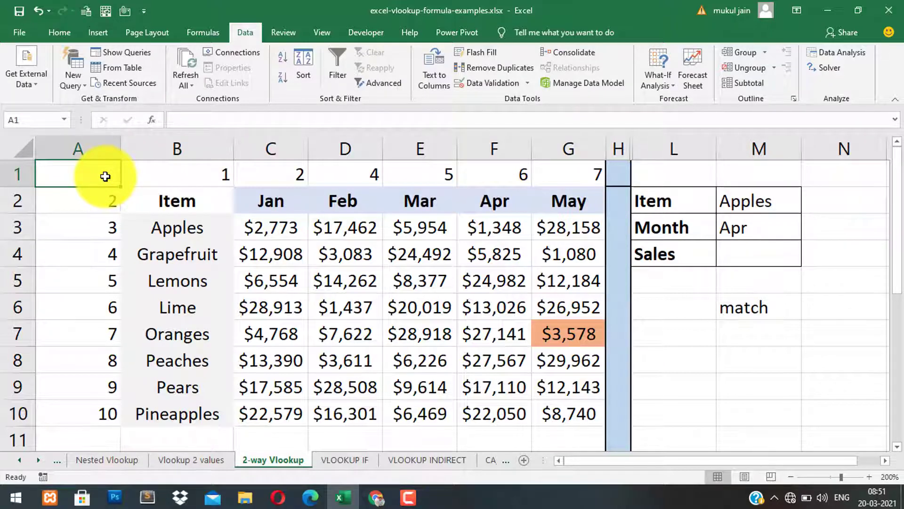
- Number the table rows 1 to 9 down A2:A10 and extend the column numbers in B1:G1 up to 6
{"action": "key", "text": "Return"}
{"action": "type", "text": "1"}
{"action": "key", "text": "Return"}
{"action": "type", "text": "2"}
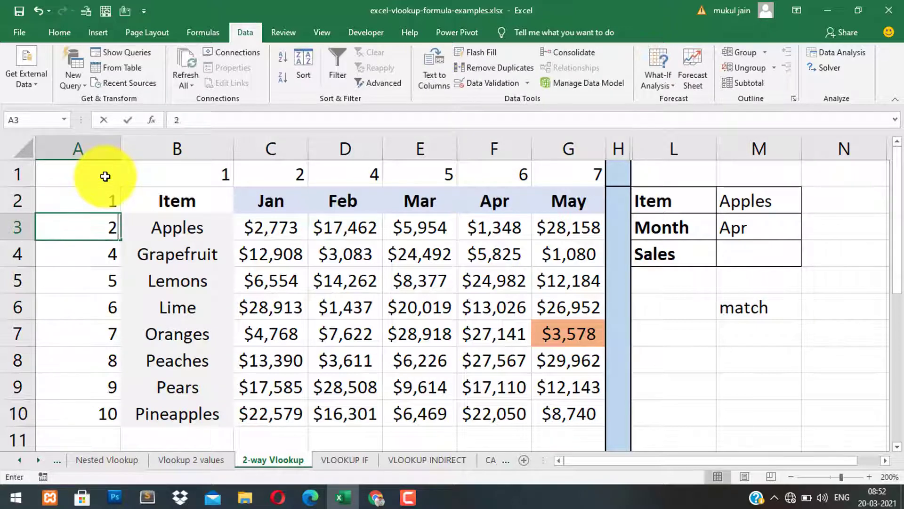
{"action": "key", "text": "Return"}
{"action": "key", "text": "Return"}
{"action": "left_click_drag", "start_coordinate": [100, 191], "coordinate": [100, 419]}
{"action": "left_click", "coordinate": [226, 172]}
{"action": "left_click_drag", "start_coordinate": [276, 174], "coordinate": [589, 172]}
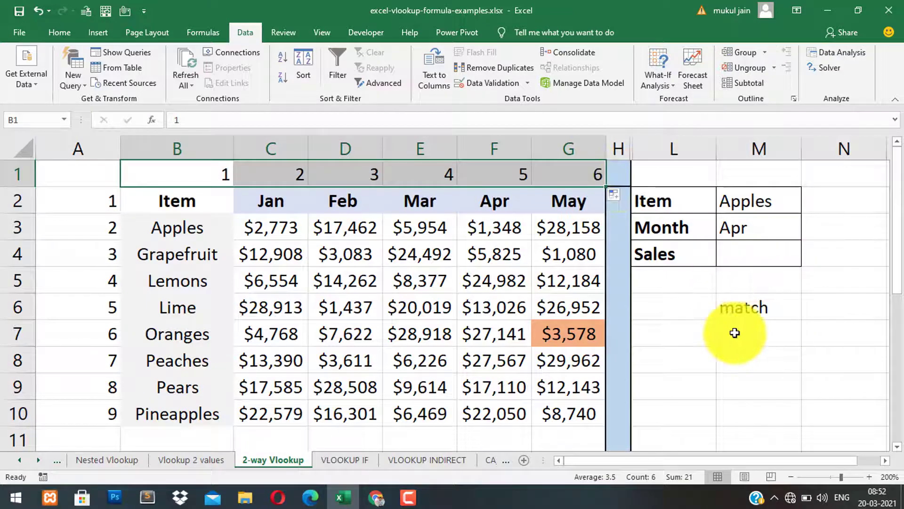
- Select M7 below the match label and narrow column L to fit the Month label
{"action": "left_click", "coordinate": [746, 313]}
{"action": "left_click", "coordinate": [742, 343]}
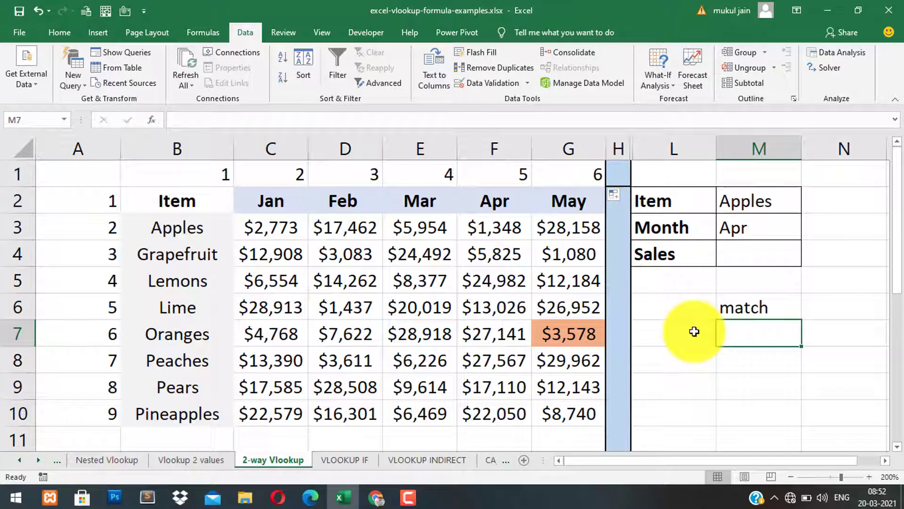
{"action": "left_click_drag", "start_coordinate": [716, 147], "coordinate": [692, 154]}
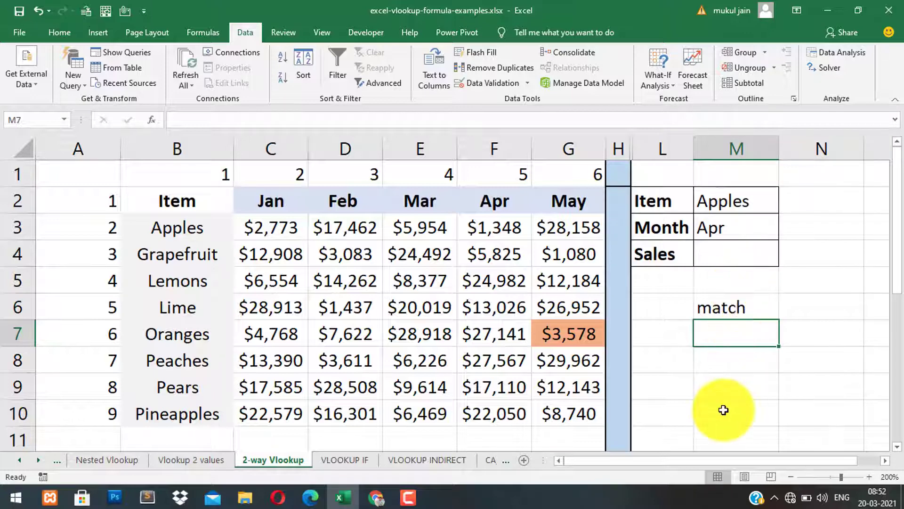
- Enter =MATCH(M3,B2:G2,0) in M7 to find the chosen month's position in the table's header row
{"action": "type", "text": "=match"}
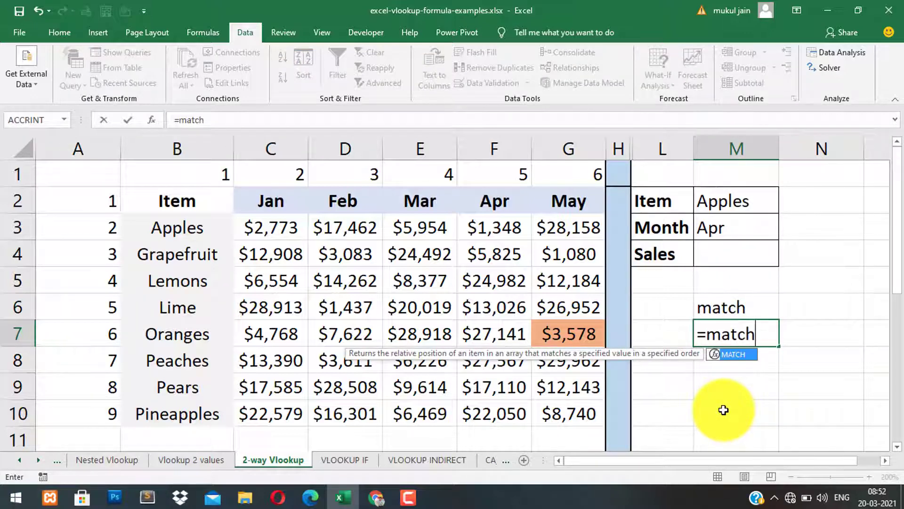
{"action": "type", "text": "("}
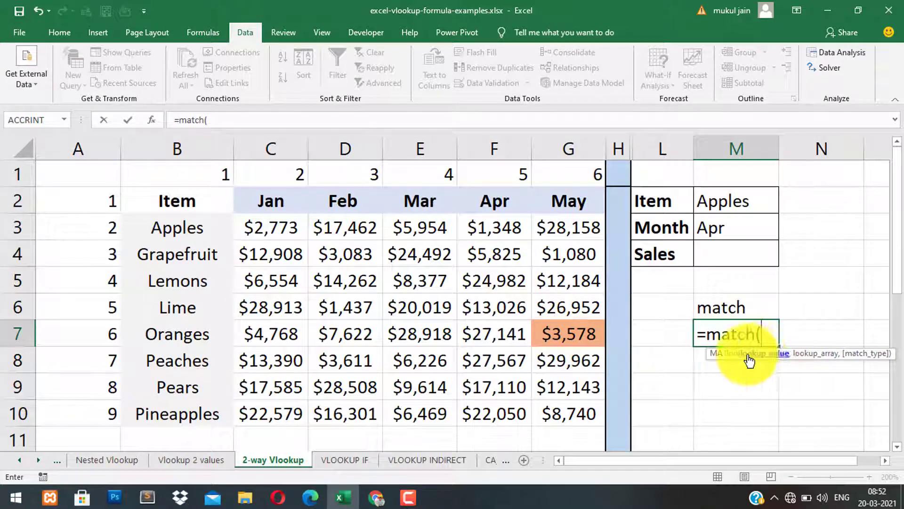
{"action": "left_click", "coordinate": [731, 232]}
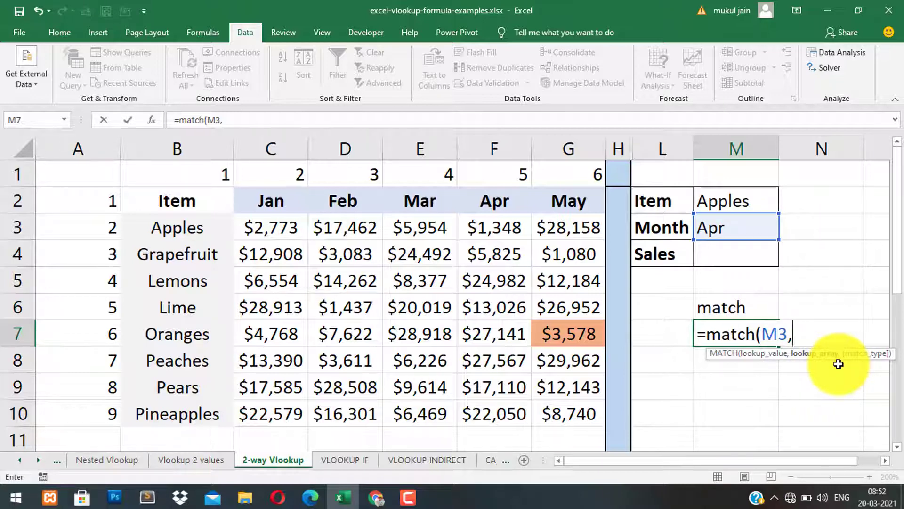
{"action": "left_click_drag", "start_coordinate": [207, 200], "coordinate": [581, 196]}
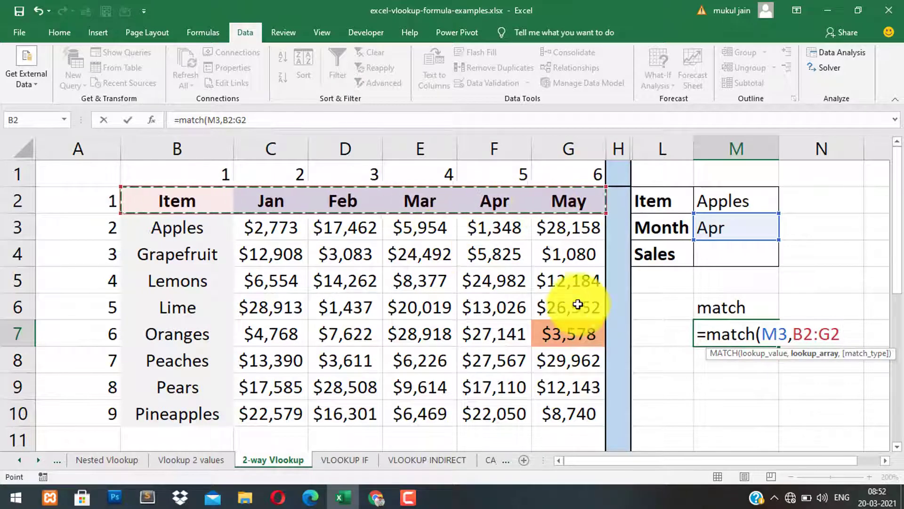
{"action": "type", "text": ","}
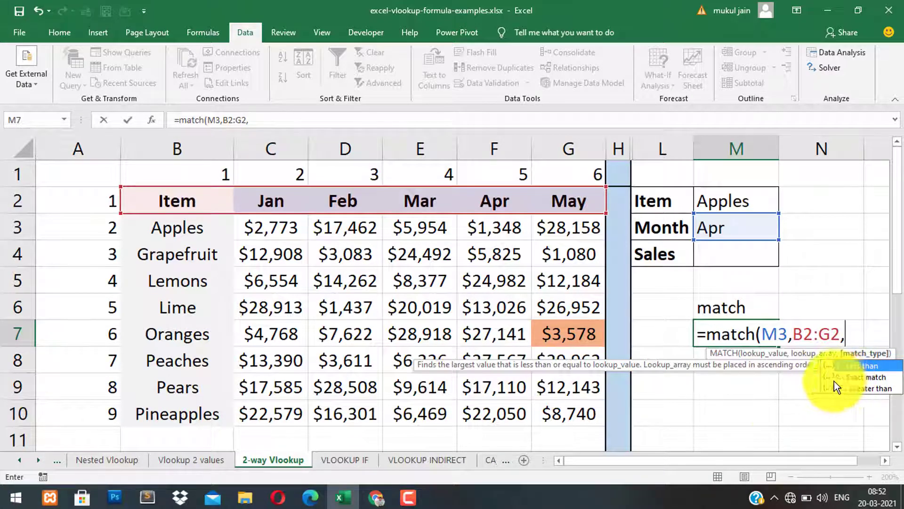
{"action": "type", "text": "0"}
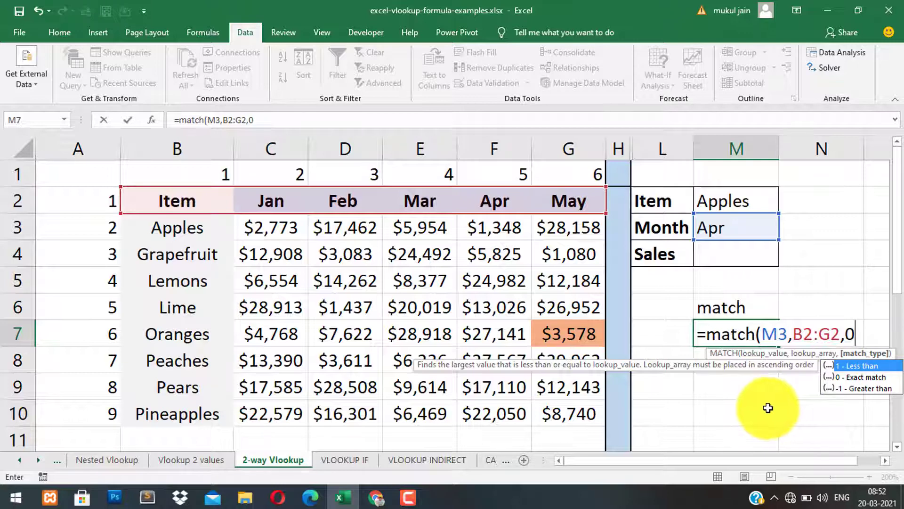
{"action": "type", "text": ")"}
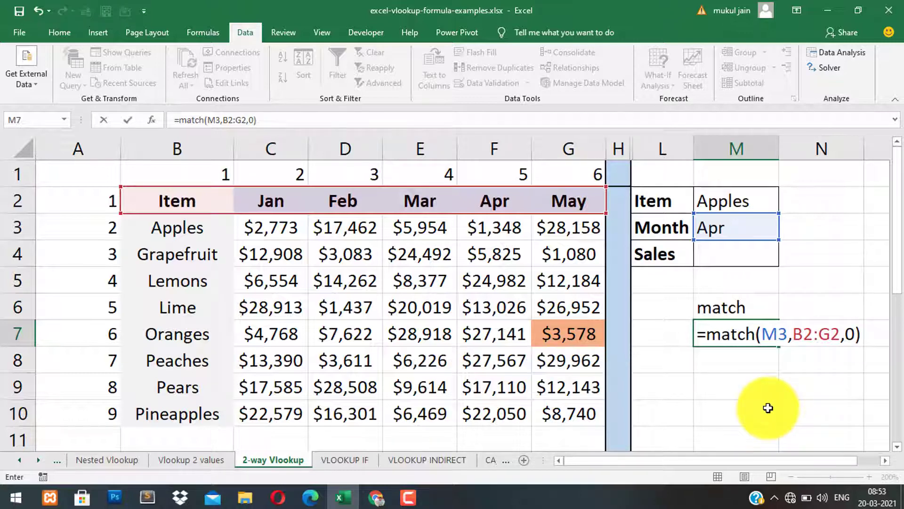
{"action": "key", "text": "Return"}
{"action": "left_click", "coordinate": [764, 332]}
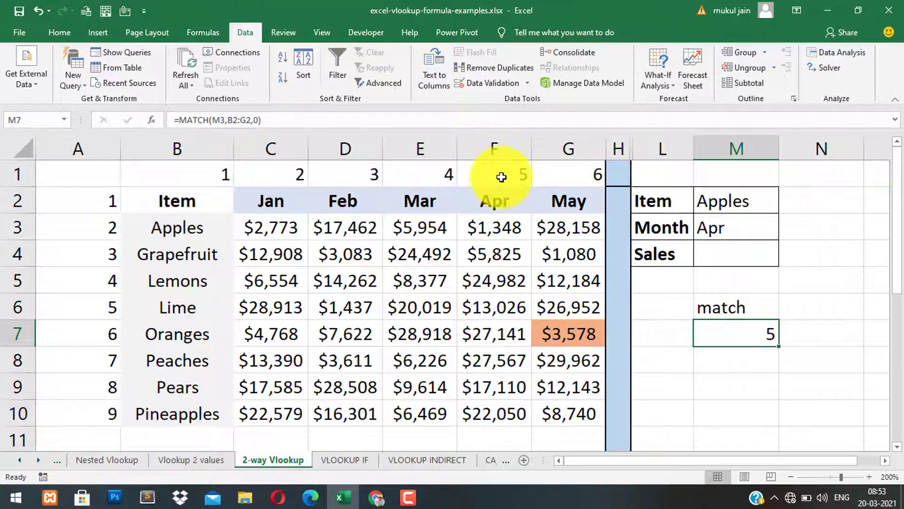
- Change the month in M3 to Feb and check the match result in M7 against the table's column numbers
{"action": "left_click_drag", "start_coordinate": [191, 194], "coordinate": [561, 404]}
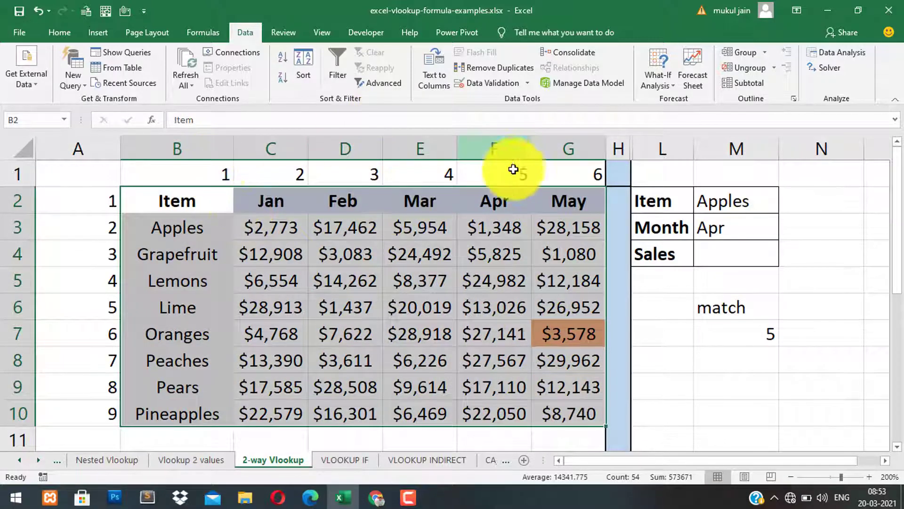
{"action": "left_click", "coordinate": [753, 228]}
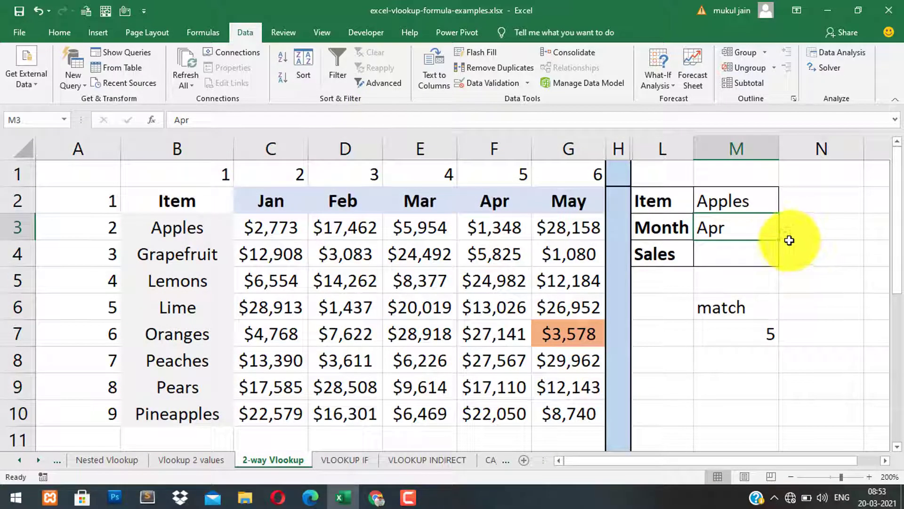
{"action": "left_click", "coordinate": [790, 238]}
{"action": "left_click", "coordinate": [746, 265]}
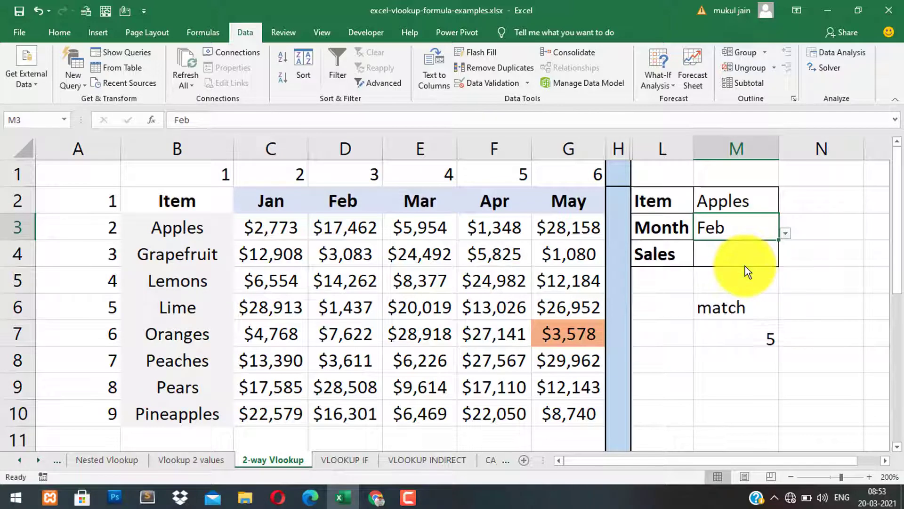
{"action": "left_click", "coordinate": [733, 334]}
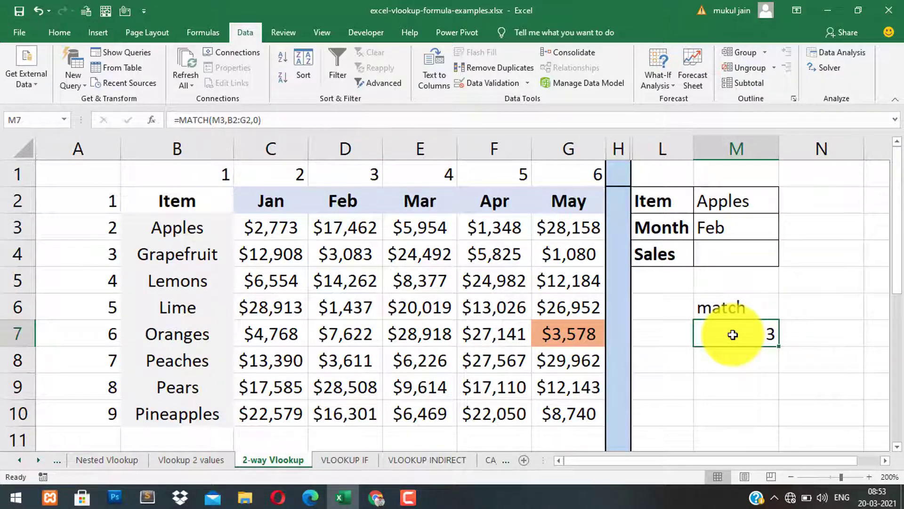
{"action": "left_click", "coordinate": [716, 256]}
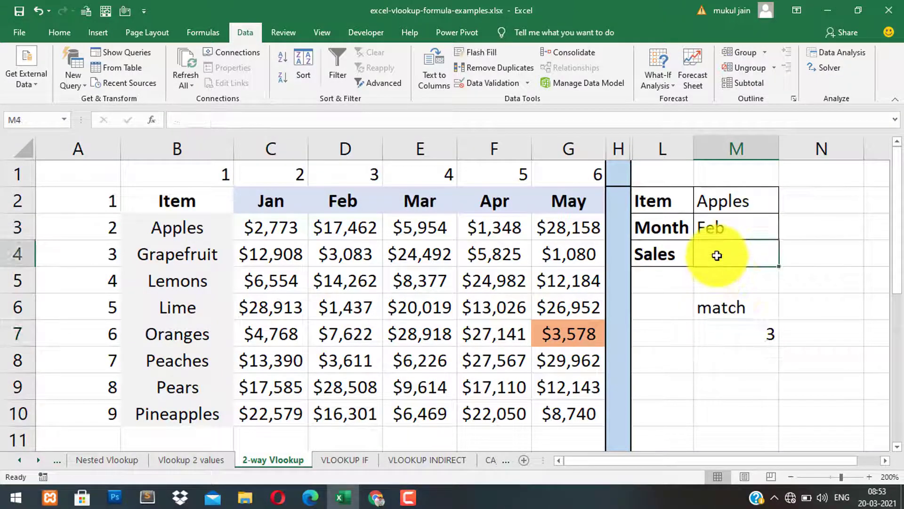
{"action": "left_click", "coordinate": [724, 339]}
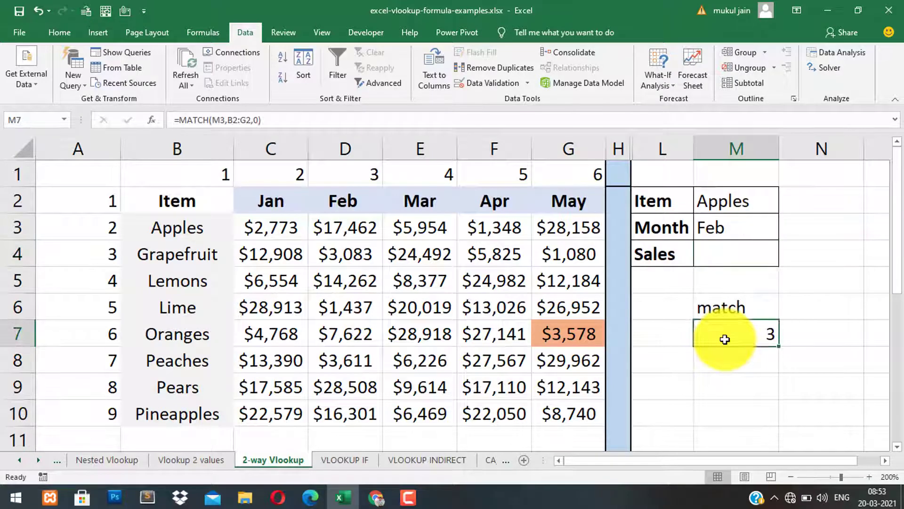
- Start a VLOOKUP in the Sales cell M4 with M2 as the lookup value and B2:G10 as the table array
{"action": "left_click", "coordinate": [711, 249]}
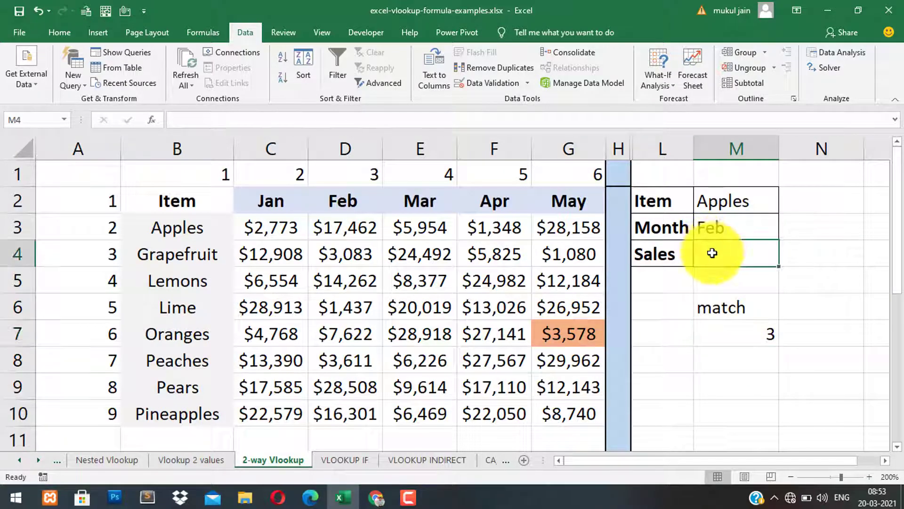
{"action": "type", "text": "=vlo"}
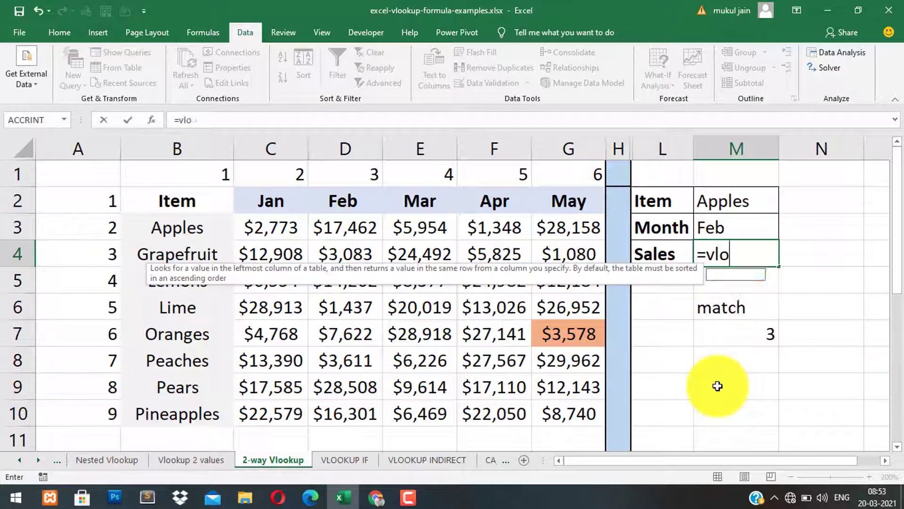
{"action": "type", "text": "okup("}
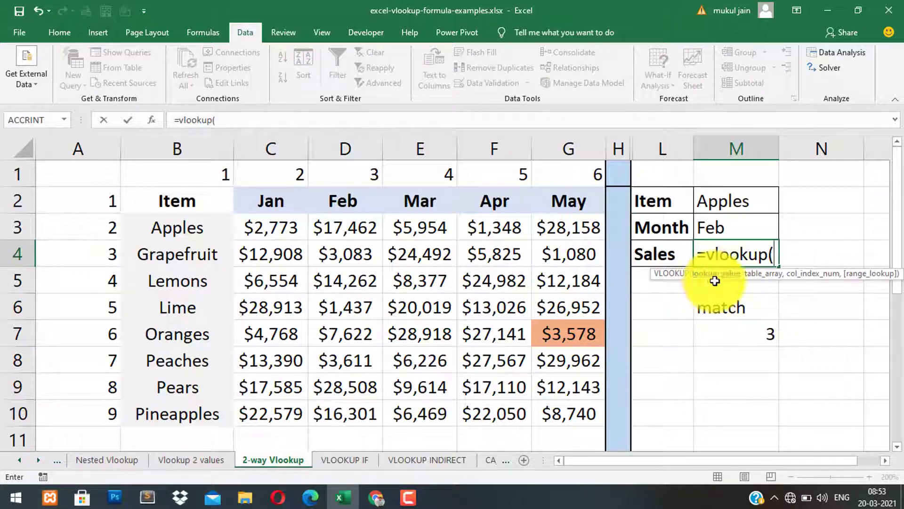
{"action": "left_click", "coordinate": [730, 201]}
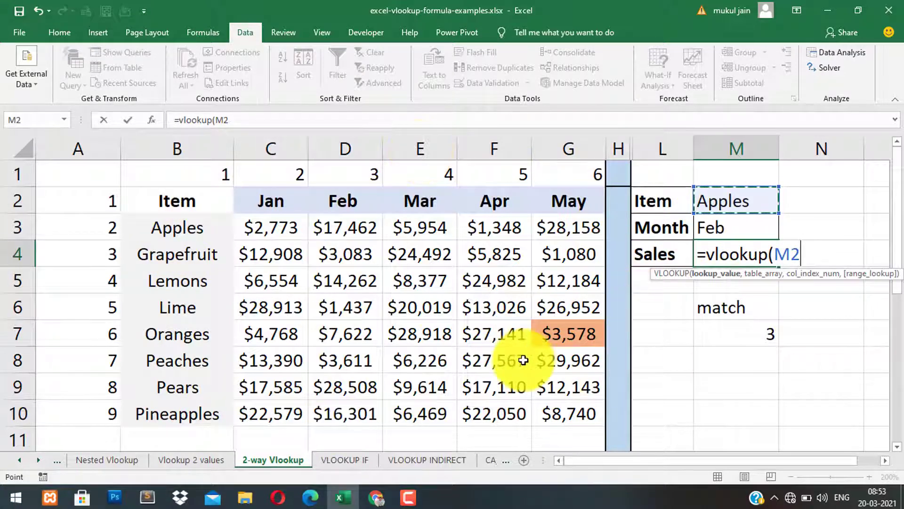
{"action": "type", "text": ","}
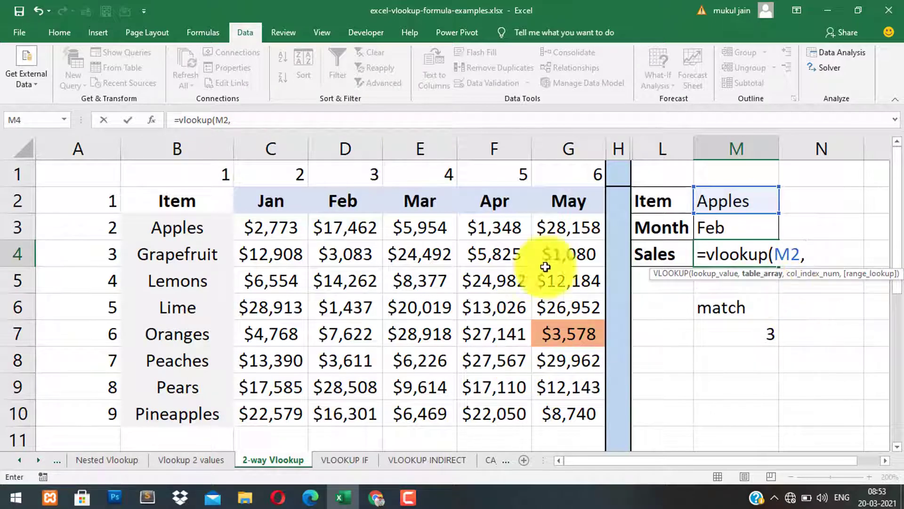
{"action": "left_click_drag", "start_coordinate": [198, 201], "coordinate": [602, 402]}
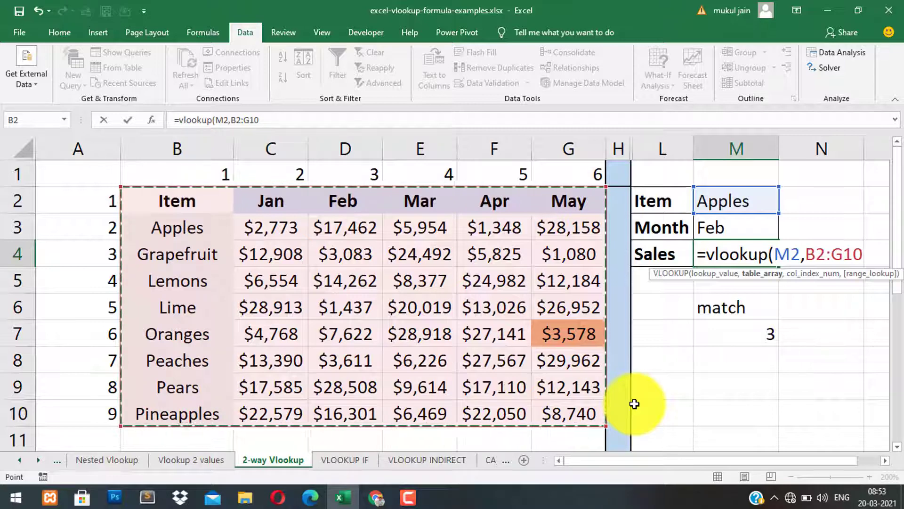
{"action": "type", "text": ","}
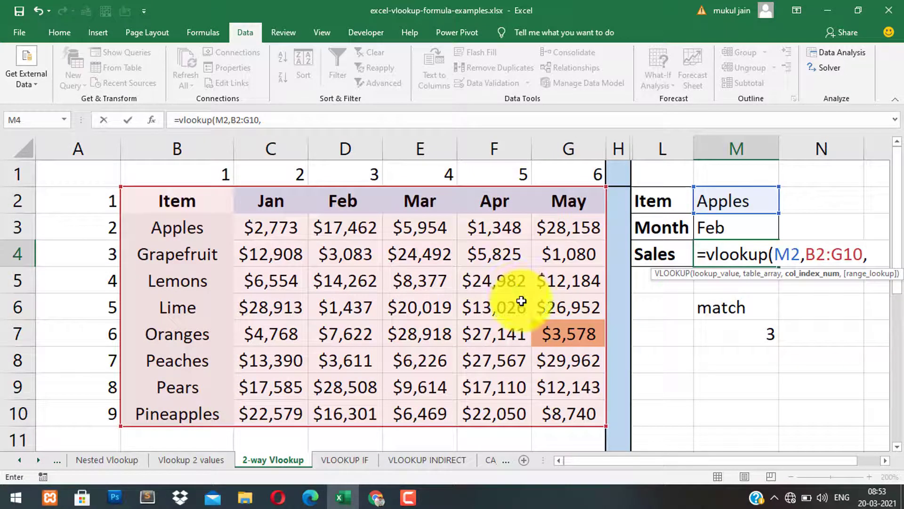
- Complete the M4 formula with MATCH(M3,B2:G2,0) as the column index and 0 for an exact match
{"action": "type", "text": "match"}
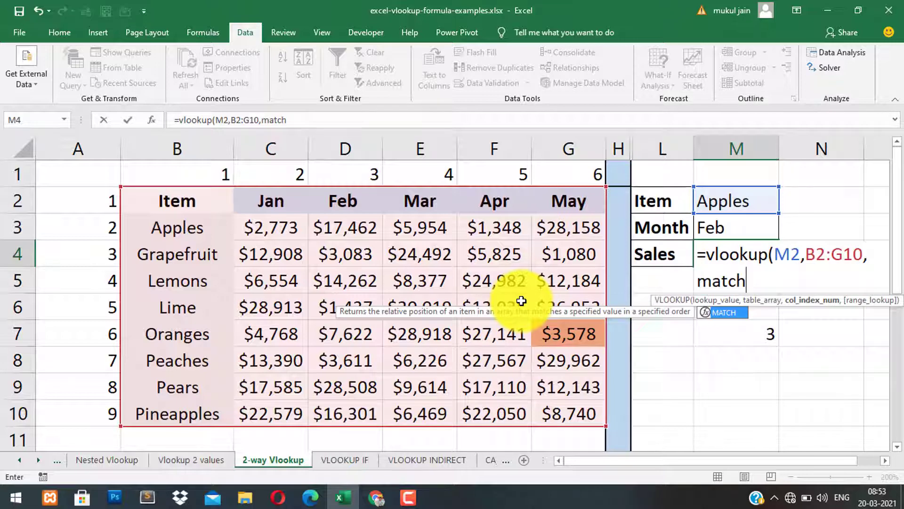
{"action": "type", "text": "("}
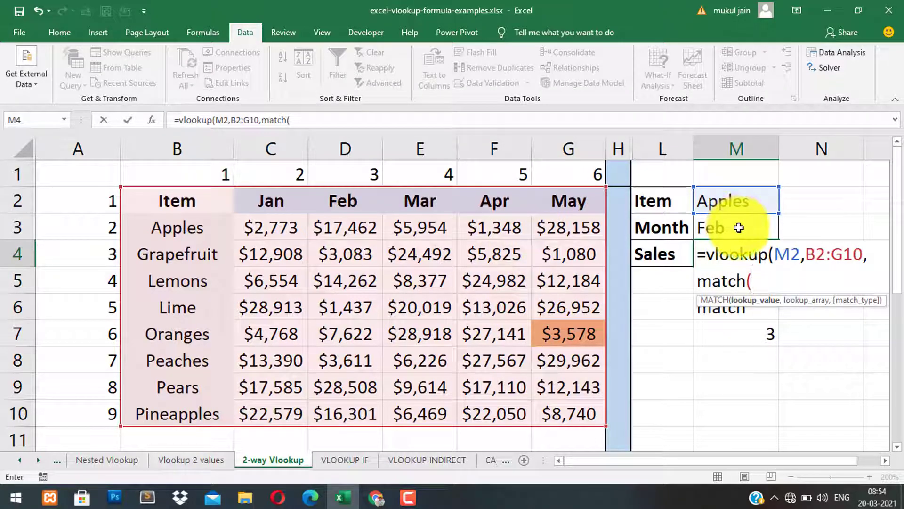
{"action": "left_click", "coordinate": [738, 228]}
{"action": "type", "text": ","}
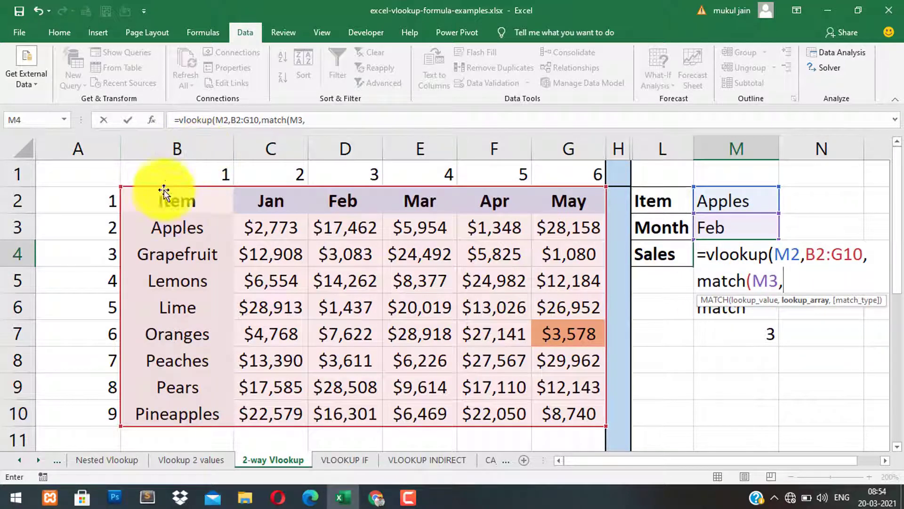
{"action": "left_click_drag", "start_coordinate": [159, 197], "coordinate": [549, 197]}
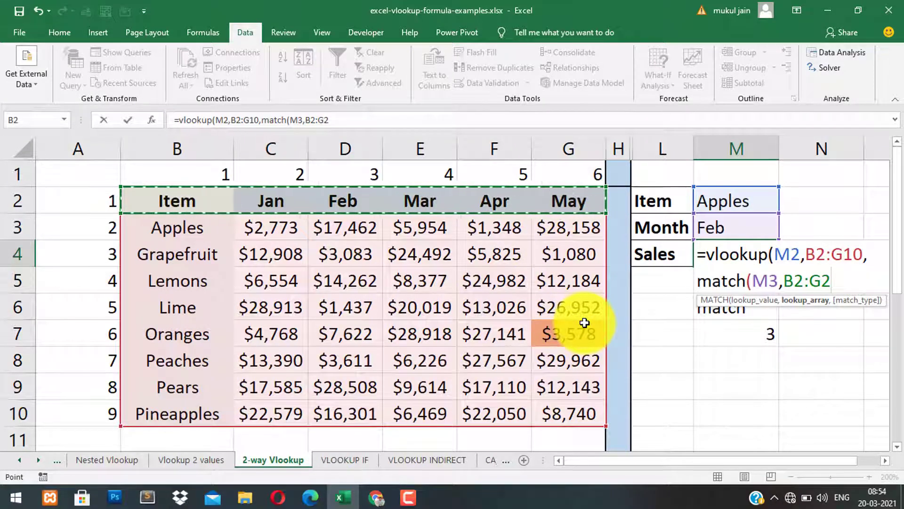
{"action": "type", "text": ","}
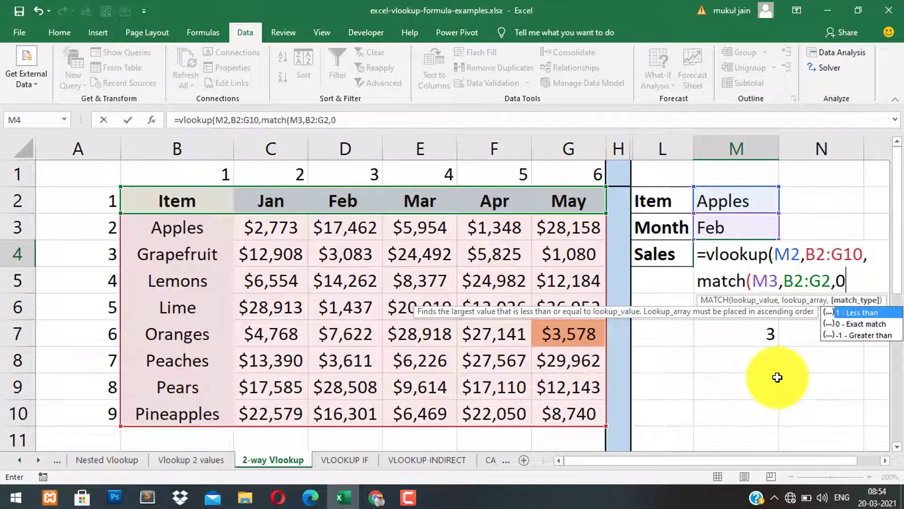
{"action": "type", "text": "0)"}
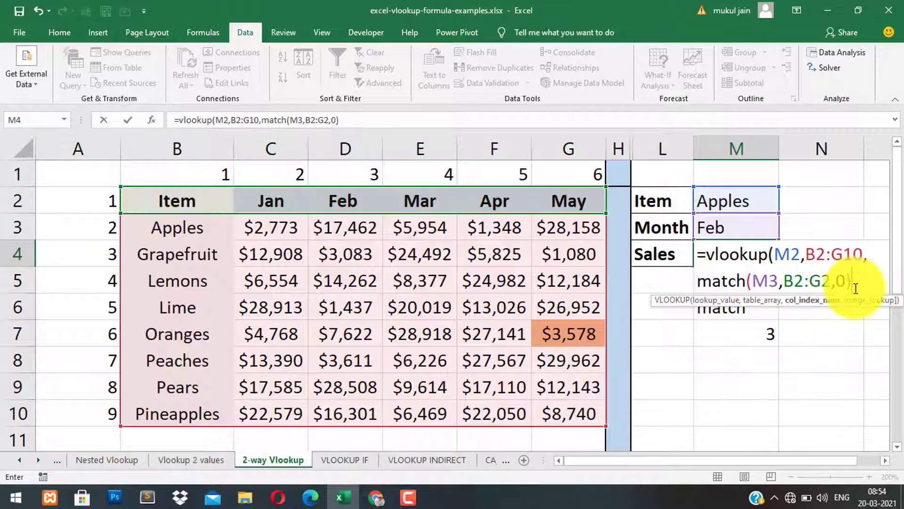
{"action": "type", "text": ","}
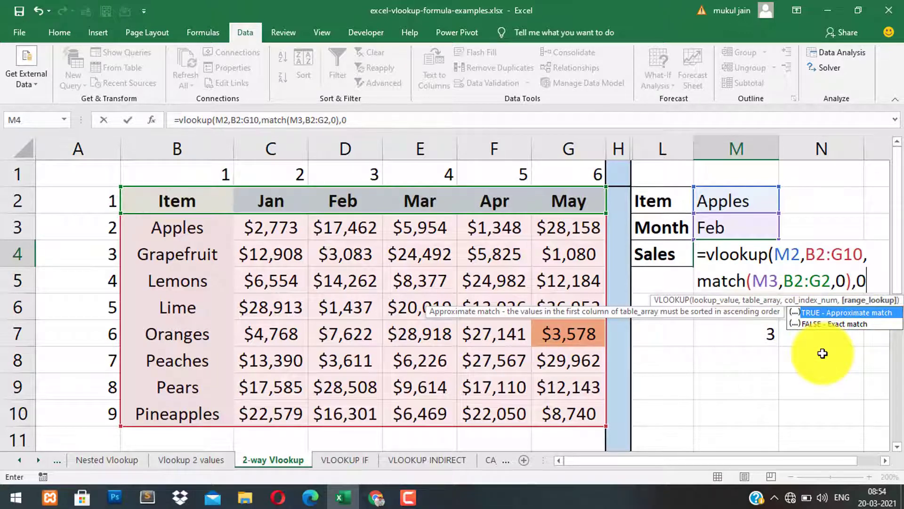
{"action": "type", "text": "0)"}
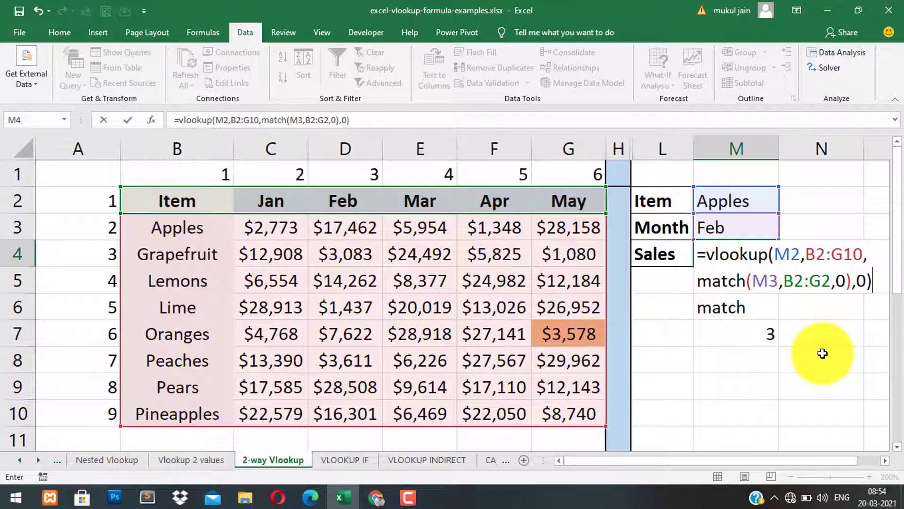
{"action": "key", "text": "Return"}
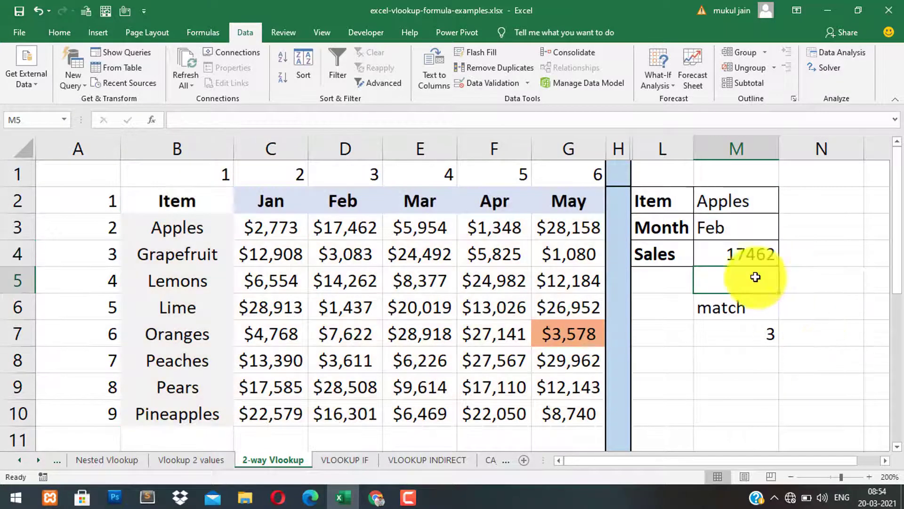
{"action": "left_click", "coordinate": [744, 256]}
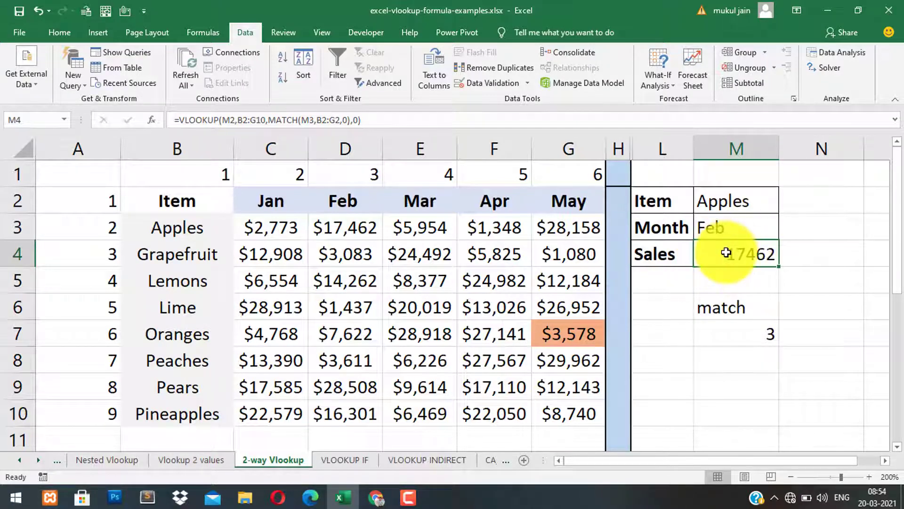
- Copy the currency format of E4 in the sales table to the Sales result in M4 with Format Painter
{"action": "left_click", "coordinate": [442, 262]}
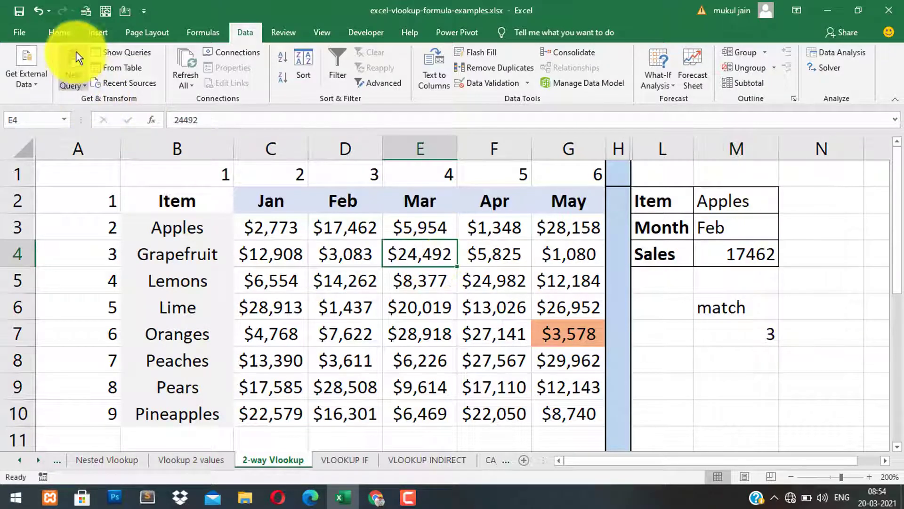
{"action": "left_click", "coordinate": [60, 32]}
{"action": "left_click", "coordinate": [66, 83]}
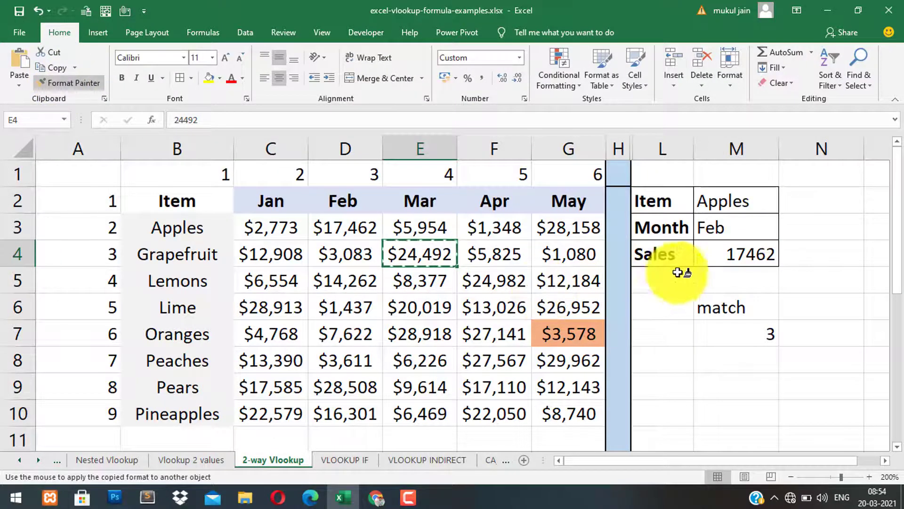
{"action": "left_click", "coordinate": [718, 252]}
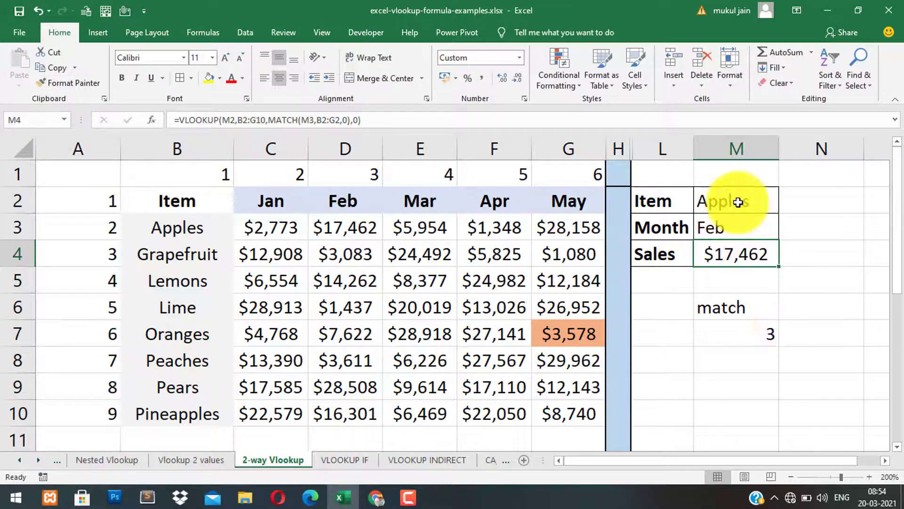
- Change the lookup item in M2 to Lemons and the month in M3 to Mar
{"action": "left_click", "coordinate": [763, 208]}
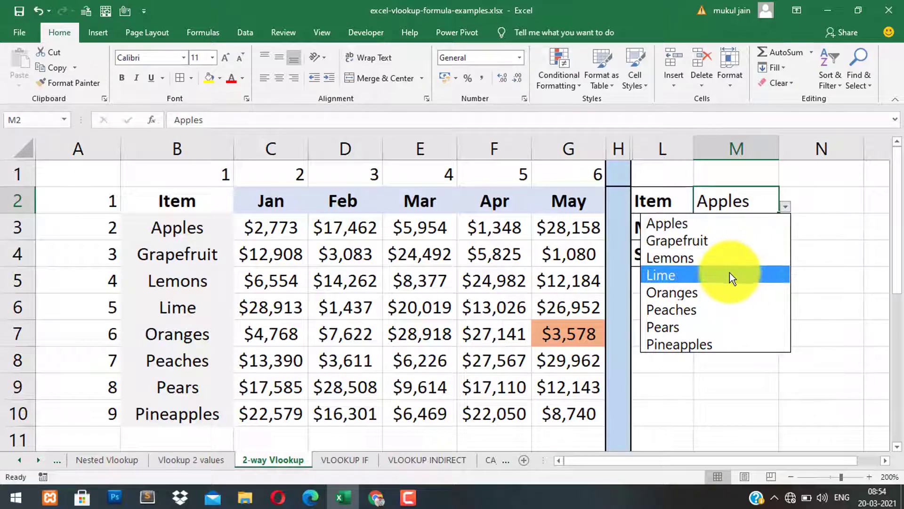
{"action": "left_click", "coordinate": [729, 258]}
{"action": "left_click", "coordinate": [751, 231]}
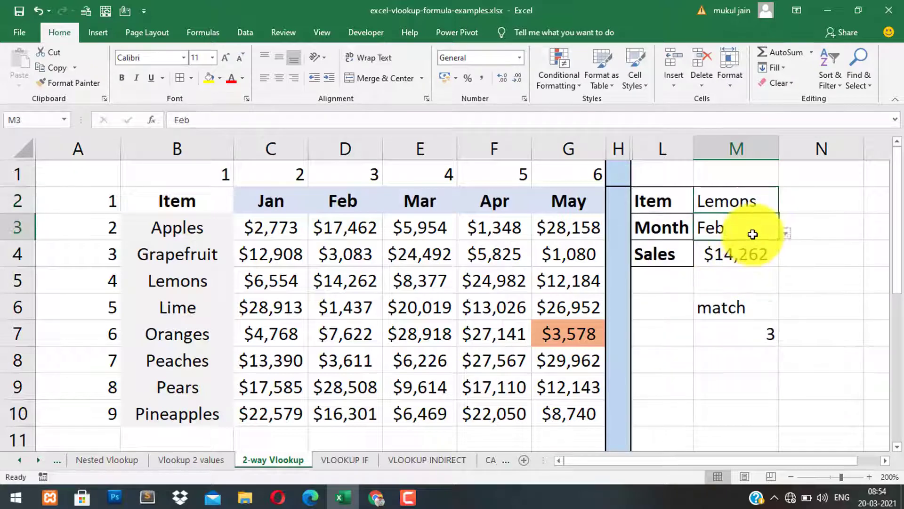
{"action": "left_click", "coordinate": [786, 233]}
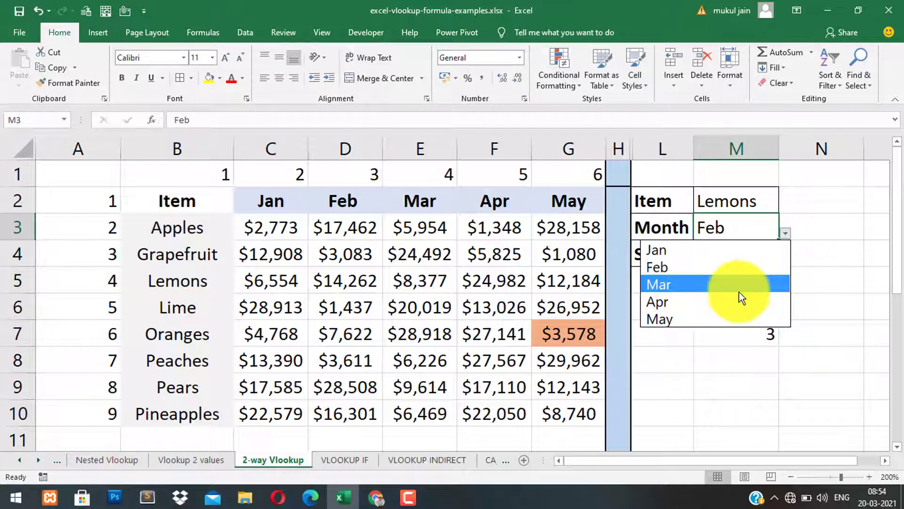
{"action": "left_click", "coordinate": [739, 292]}
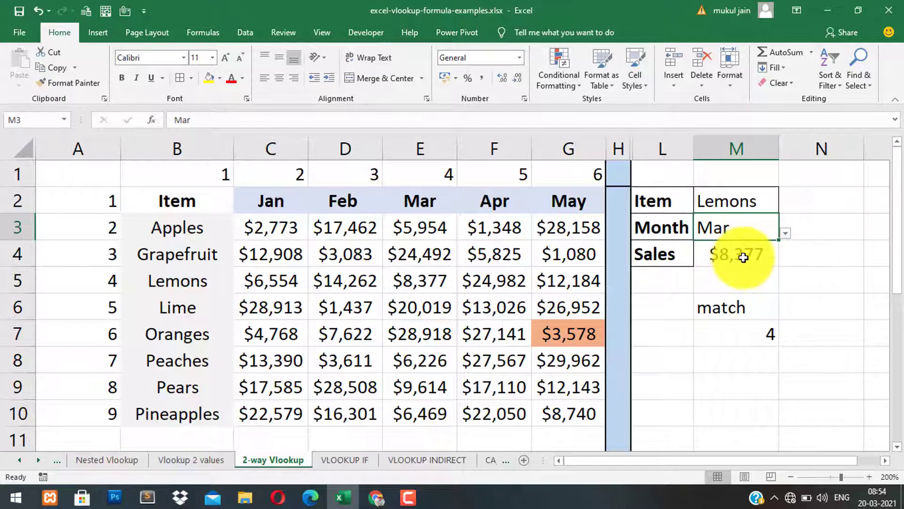
- Trace the Lemons row and the Mar column in the sales table to verify the Sales result in M4
{"action": "left_click_drag", "start_coordinate": [201, 283], "coordinate": [399, 282]}
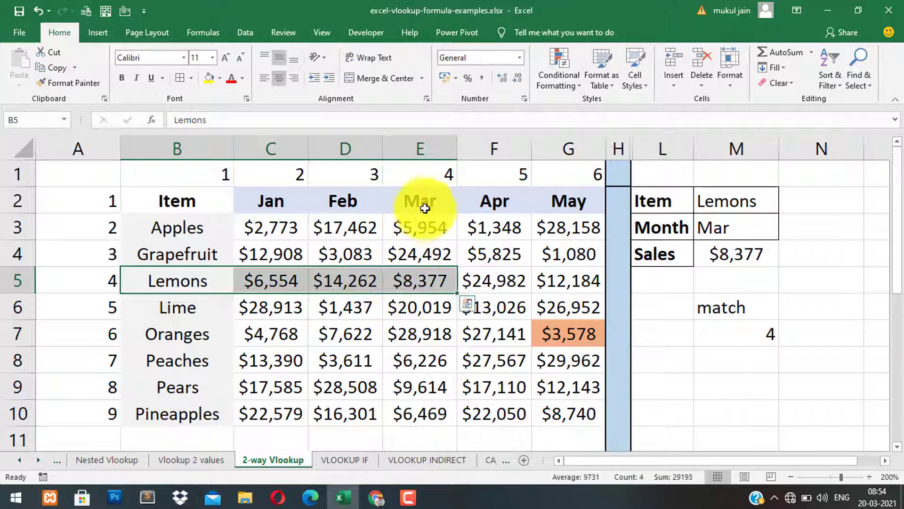
{"action": "left_click_drag", "start_coordinate": [418, 202], "coordinate": [417, 264]}
{"action": "left_click", "coordinate": [416, 281]}
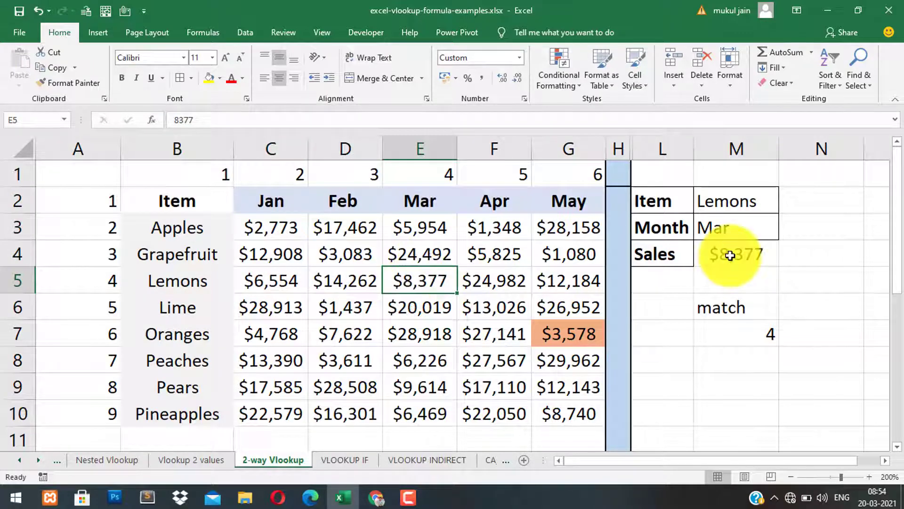
{"action": "left_click", "coordinate": [732, 256]}
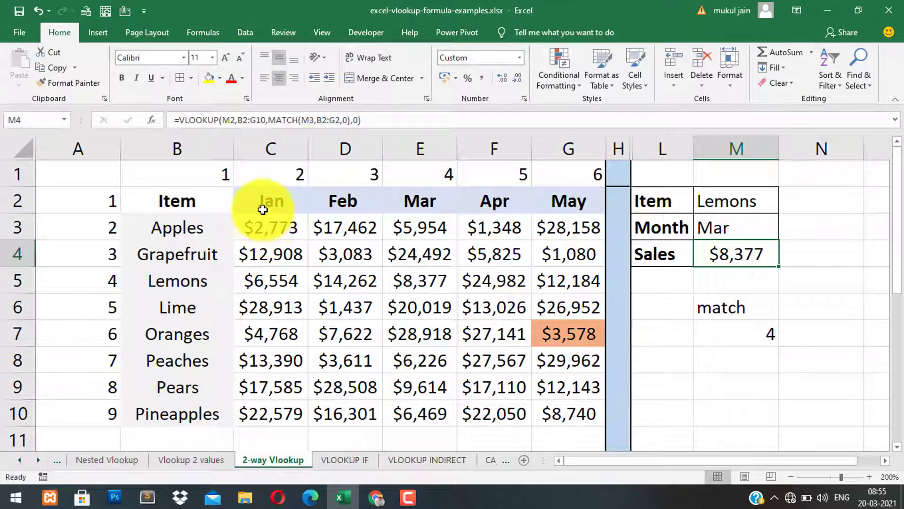
- Start a new conditional formatting rule for the sales values C3:G10 that uses a formula to determine which cells to format
{"action": "left_click", "coordinate": [222, 201]}
{"action": "left_click_drag", "start_coordinate": [256, 226], "coordinate": [550, 409]}
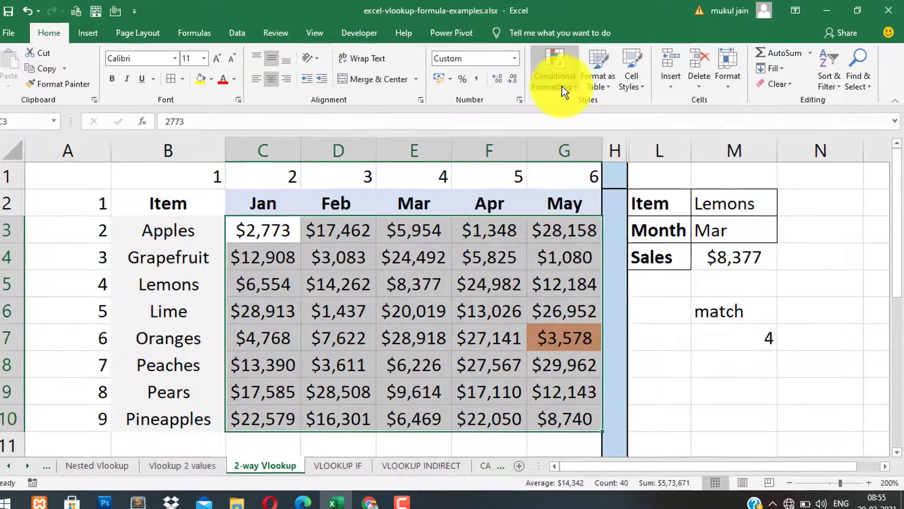
{"action": "left_click", "coordinate": [561, 83]}
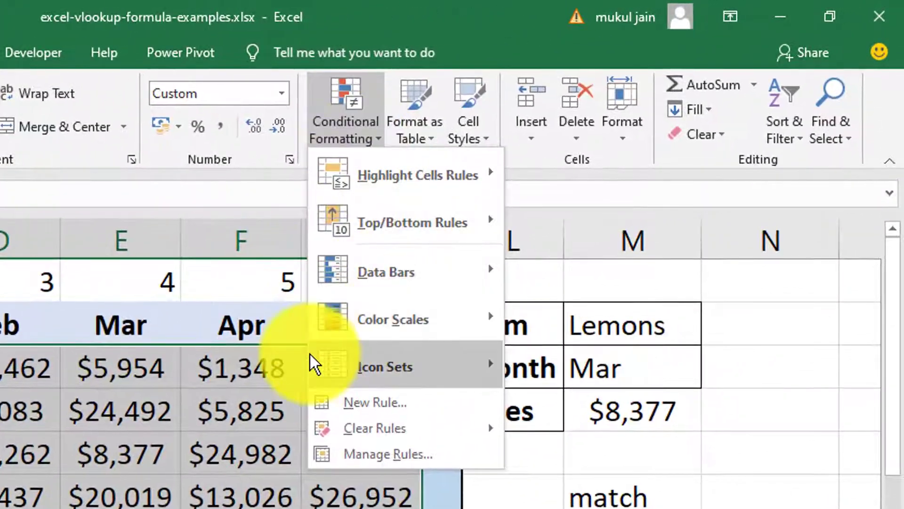
{"action": "left_click", "coordinate": [370, 403]}
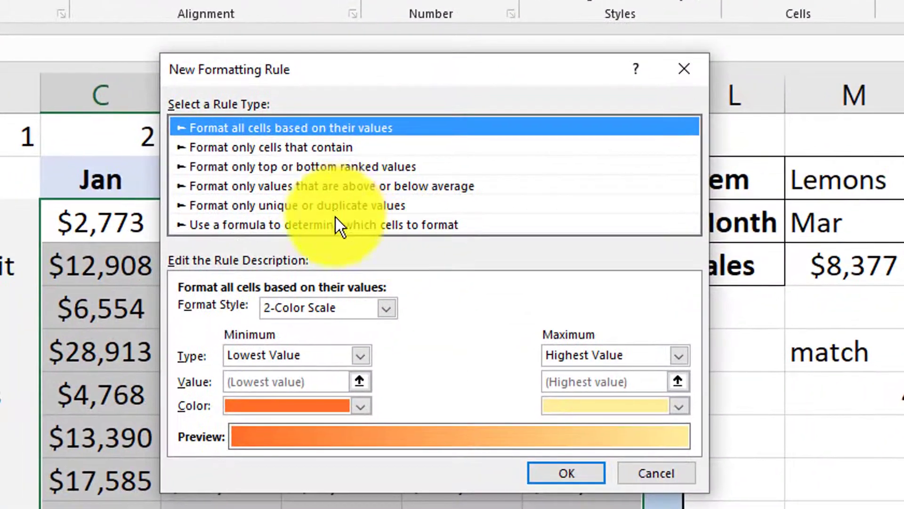
{"action": "left_click", "coordinate": [288, 224]}
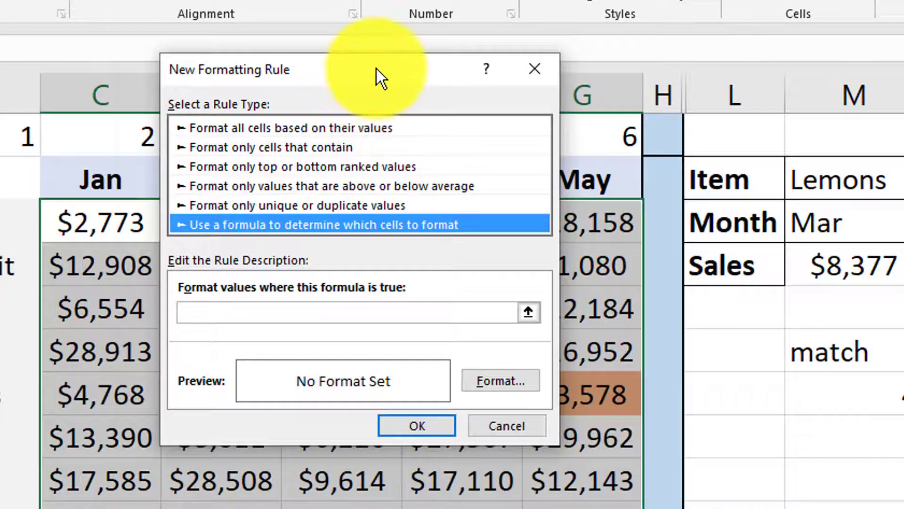
{"action": "left_click_drag", "start_coordinate": [377, 69], "coordinate": [455, 58]}
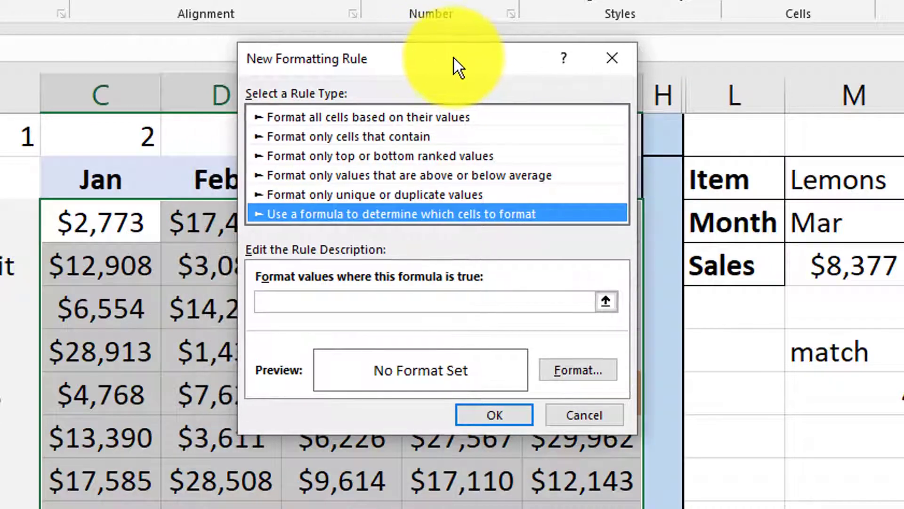
- Enter =C3=$M$4 as the rule formula so cells equal to the Sales result are formatted
{"action": "left_click", "coordinate": [321, 308]}
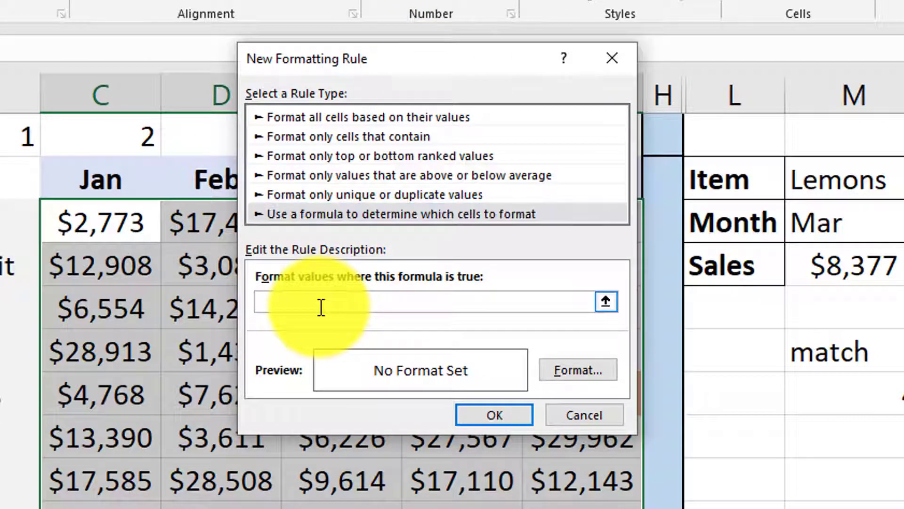
{"action": "type", "text": "="}
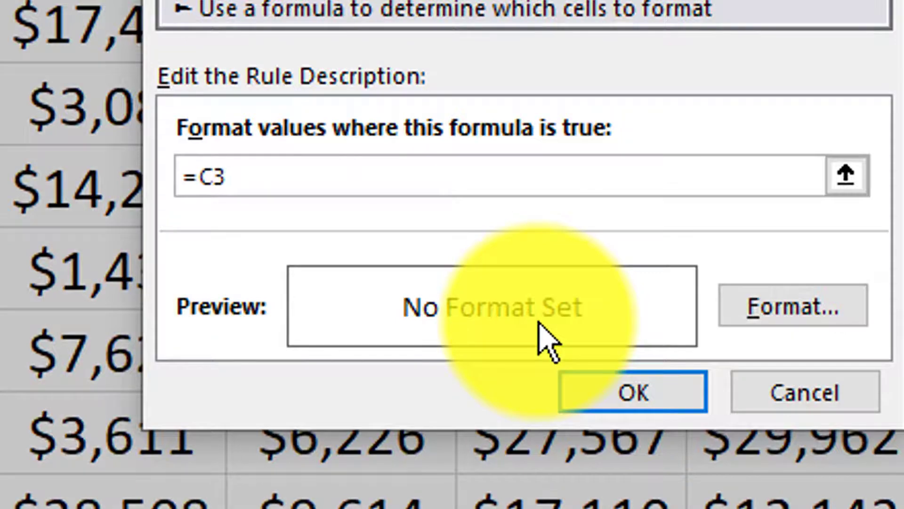
{"action": "type", "text": "="}
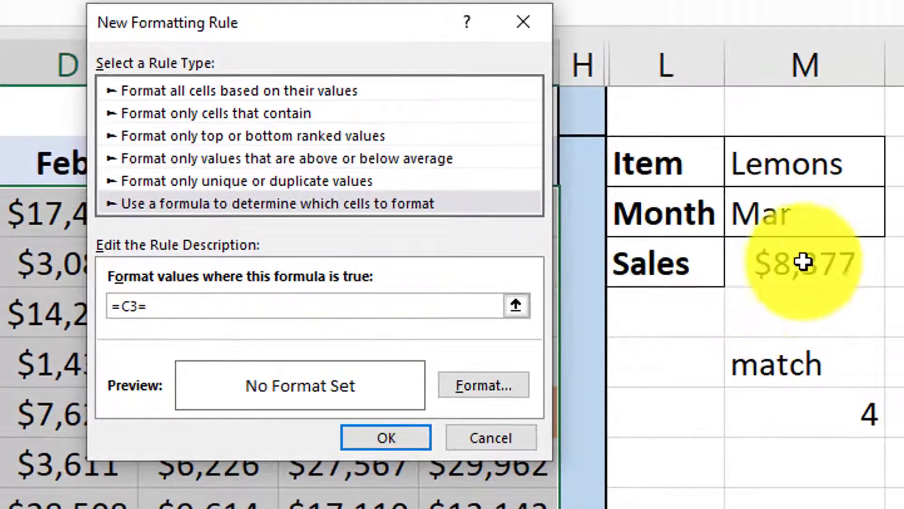
{"action": "left_click", "coordinate": [803, 262]}
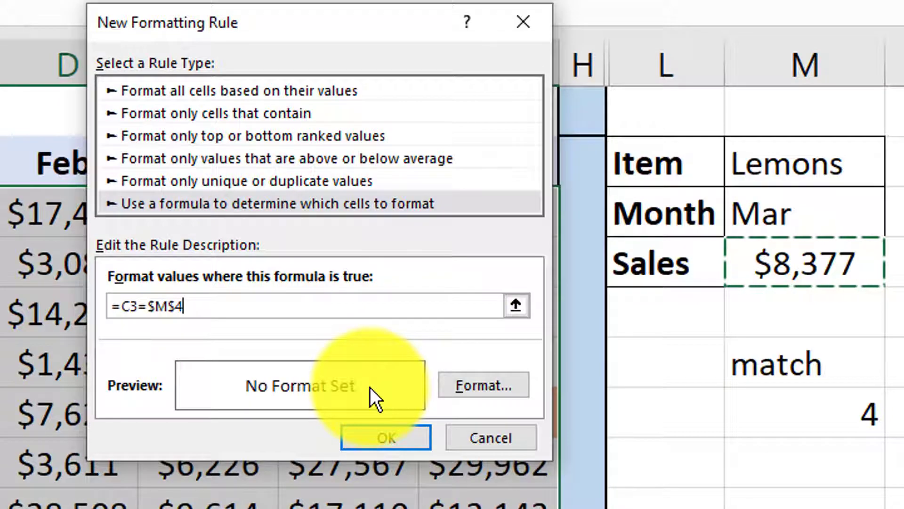
- Set the rule's format to a yellow background fill
{"action": "left_click", "coordinate": [461, 389]}
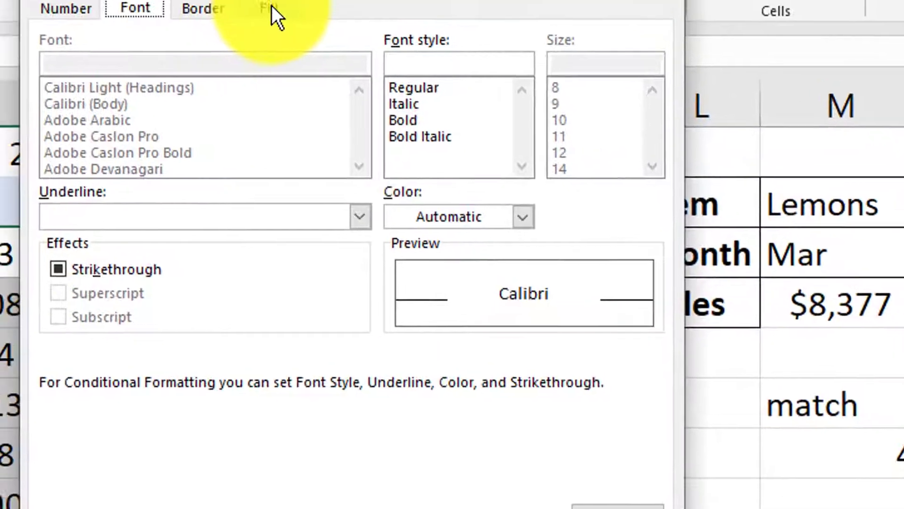
{"action": "left_click", "coordinate": [271, 8]}
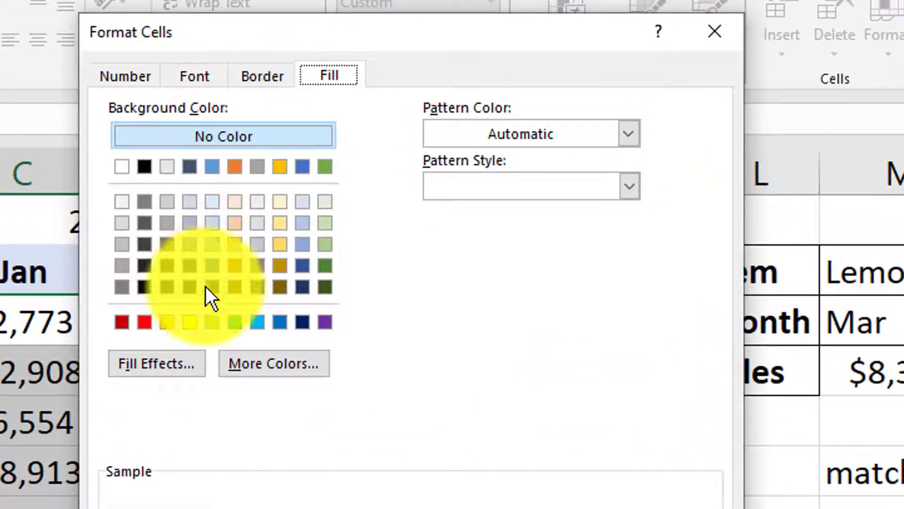
{"action": "left_click", "coordinate": [189, 323]}
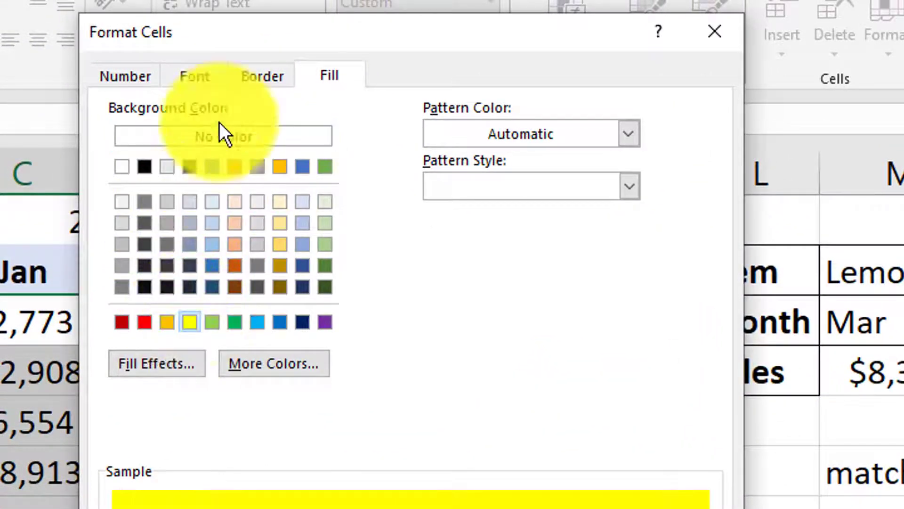
- Set the rule's font style to Bold and apply the conditional formatting rule to the sales values
{"action": "left_click", "coordinate": [193, 76]}
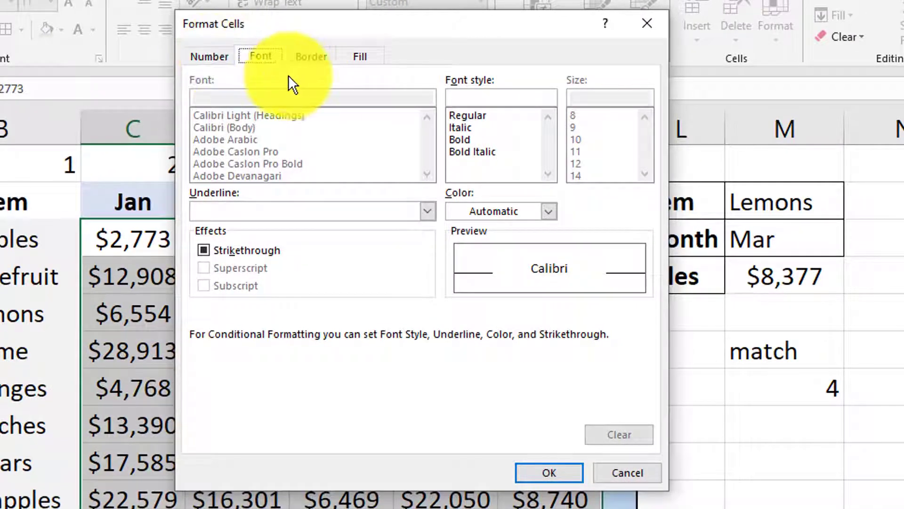
{"action": "left_click", "coordinate": [211, 52]}
{"action": "left_click", "coordinate": [250, 55]}
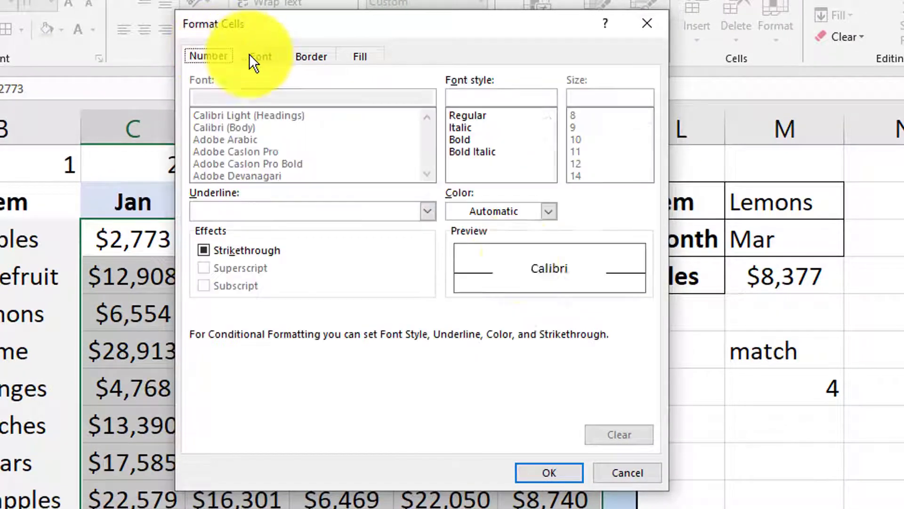
{"action": "left_click", "coordinate": [535, 217]}
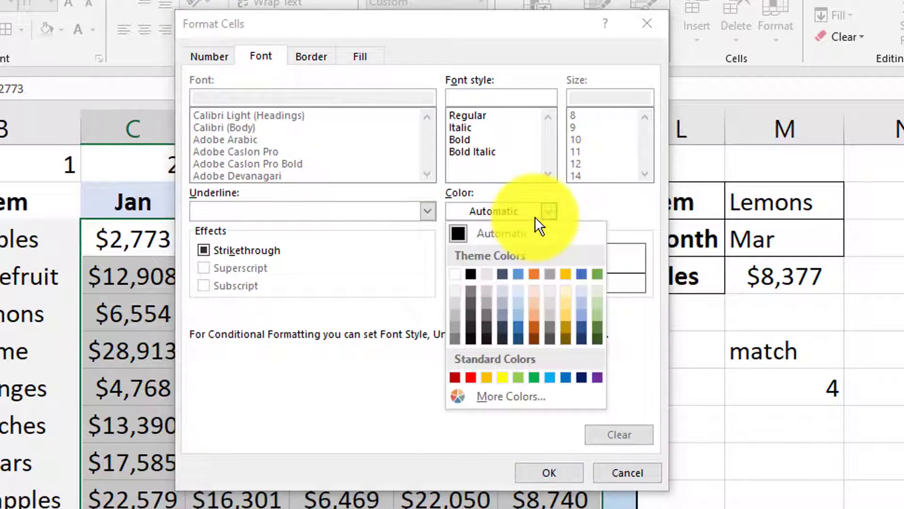
{"action": "left_click", "coordinate": [535, 217]}
{"action": "left_click", "coordinate": [464, 139]}
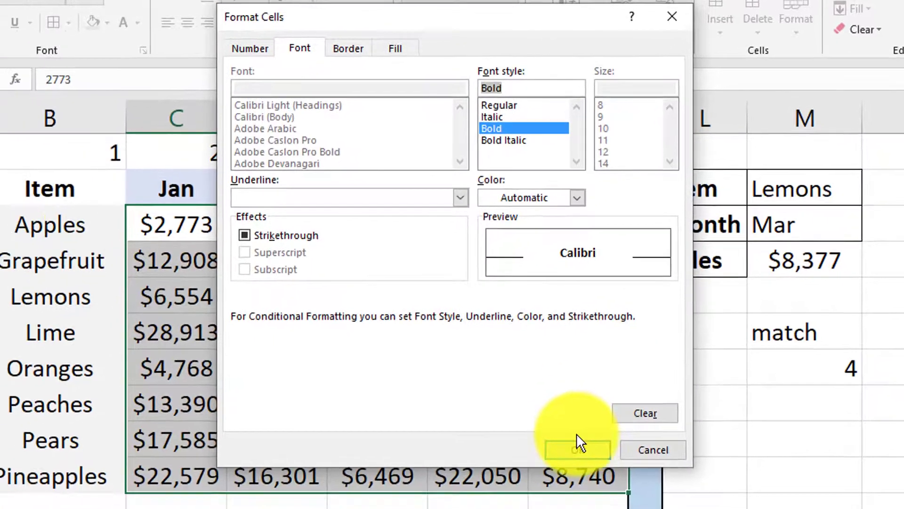
{"action": "left_click", "coordinate": [549, 473]}
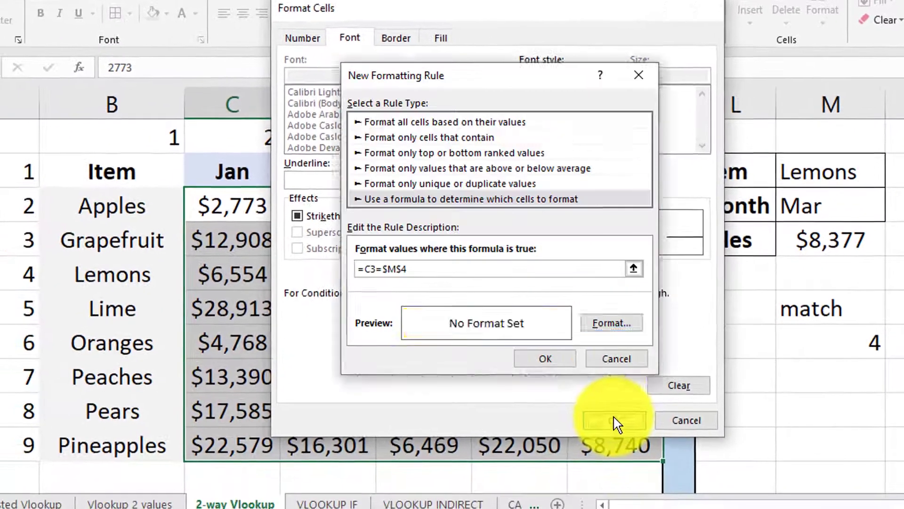
{"action": "left_click", "coordinate": [558, 365]}
- Compare the highlighted Lemons value for Mar with the lookup block L2:M4
{"action": "left_click", "coordinate": [417, 322]}
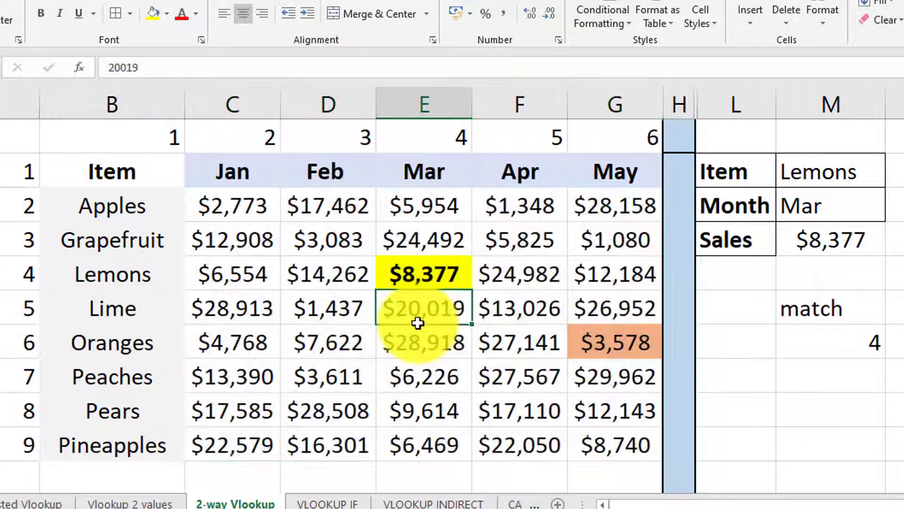
{"action": "left_click", "coordinate": [419, 271]}
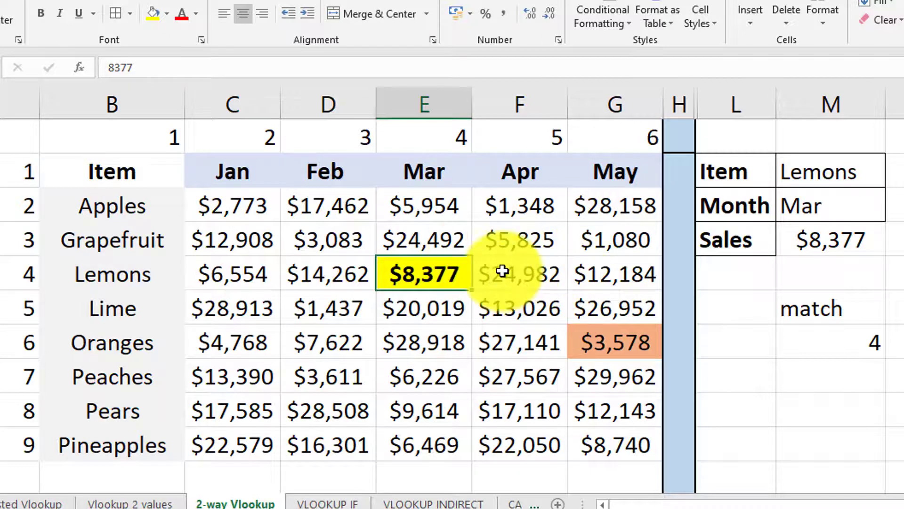
{"action": "left_click_drag", "start_coordinate": [798, 238], "coordinate": [740, 170]}
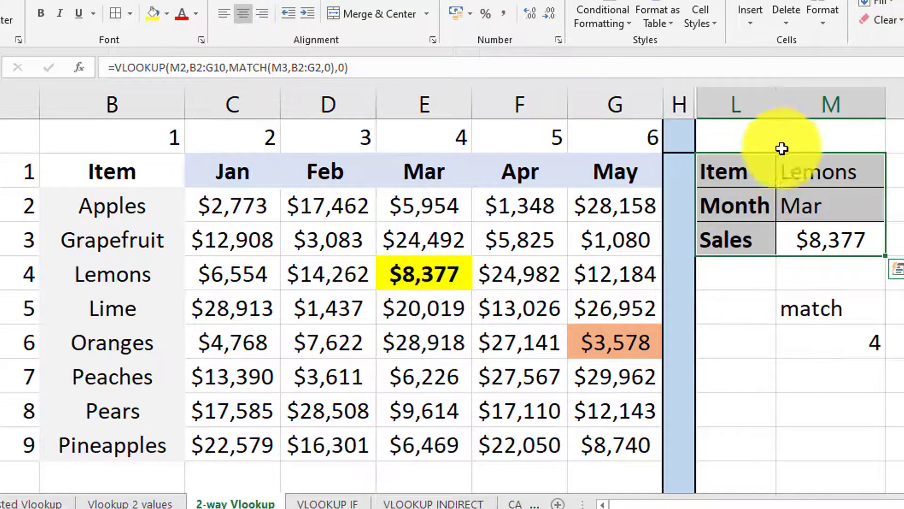
- Test the highlighting by changing the item in M2 to Apples and the month in M3 to May
{"action": "left_click", "coordinate": [798, 177]}
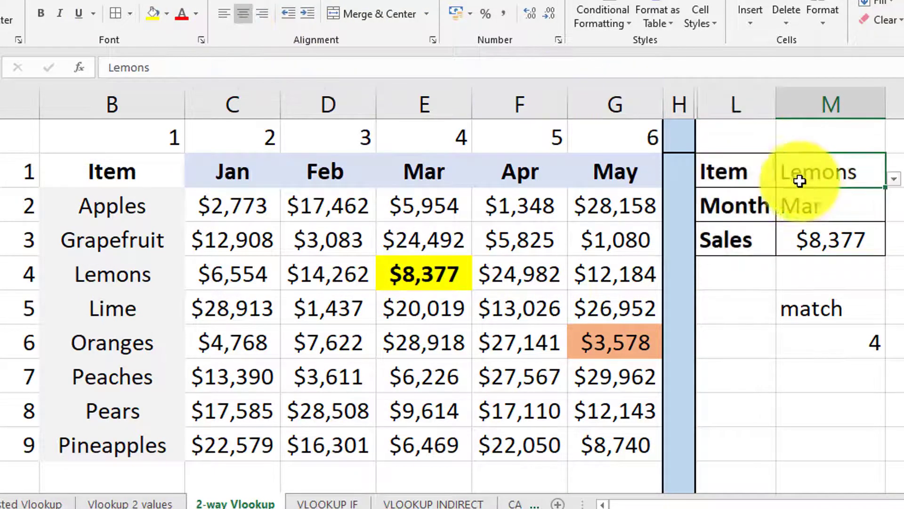
{"action": "left_click", "coordinate": [893, 179]}
{"action": "left_click", "coordinate": [846, 202]}
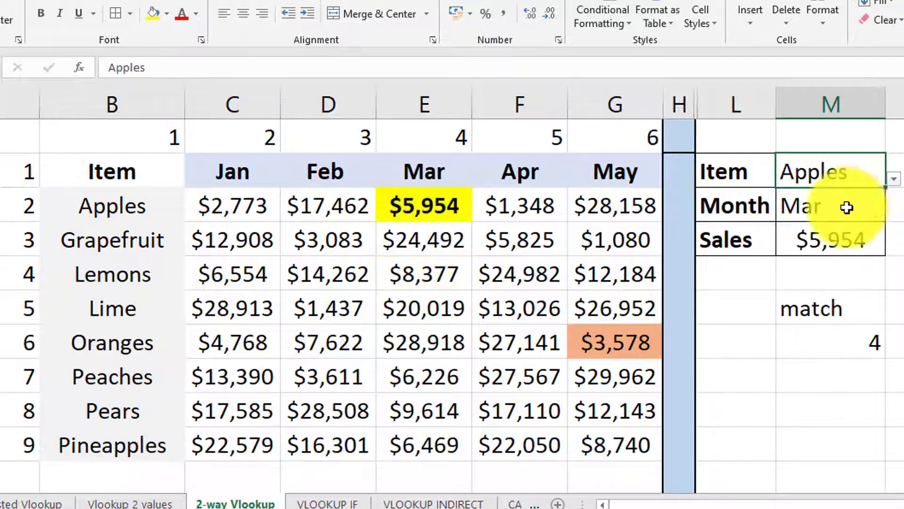
{"action": "left_click", "coordinate": [847, 207]}
{"action": "left_click", "coordinate": [893, 213]}
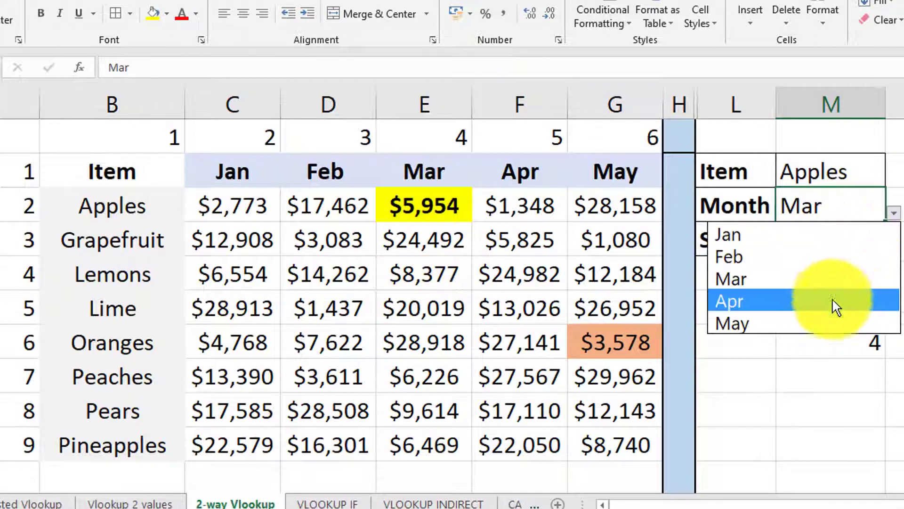
{"action": "left_click", "coordinate": [827, 323]}
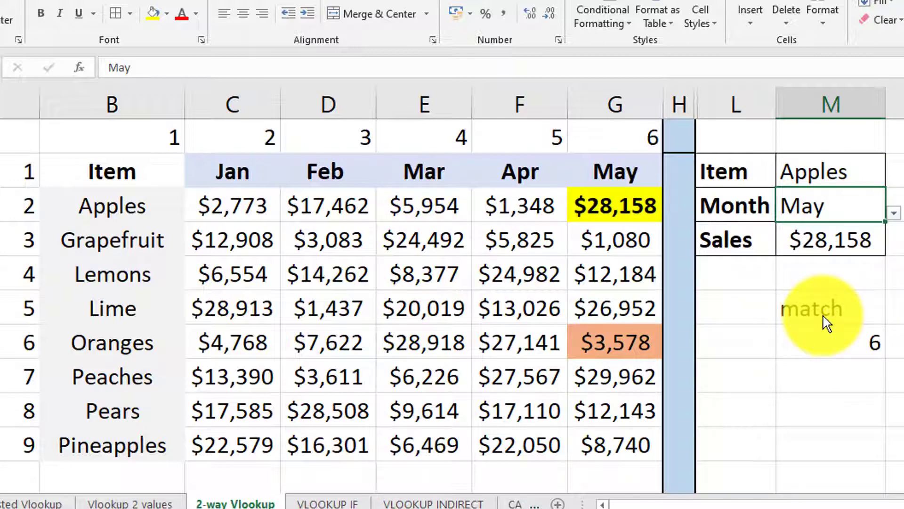
- Change the item in M2 to Pineapples and check the highlighted table cell against the Sales result
{"action": "left_click", "coordinate": [862, 178]}
{"action": "left_click", "coordinate": [893, 180]}
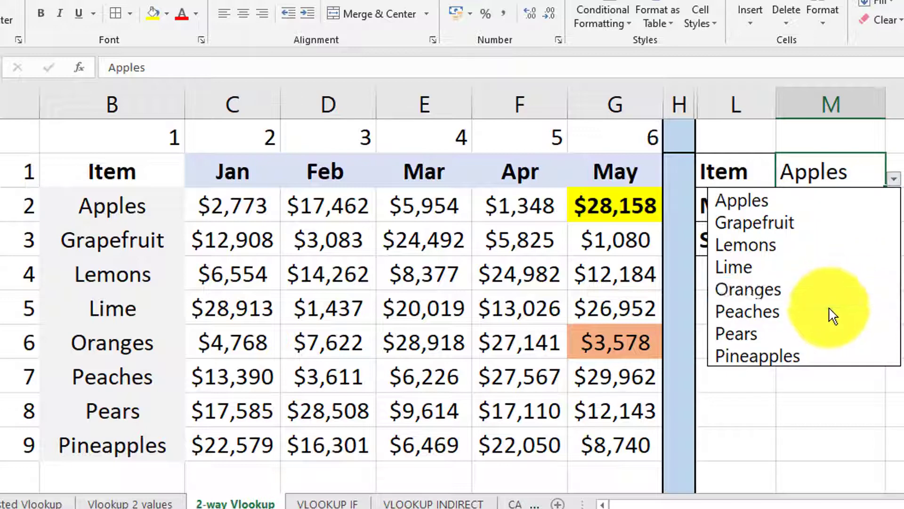
{"action": "left_click", "coordinate": [820, 356]}
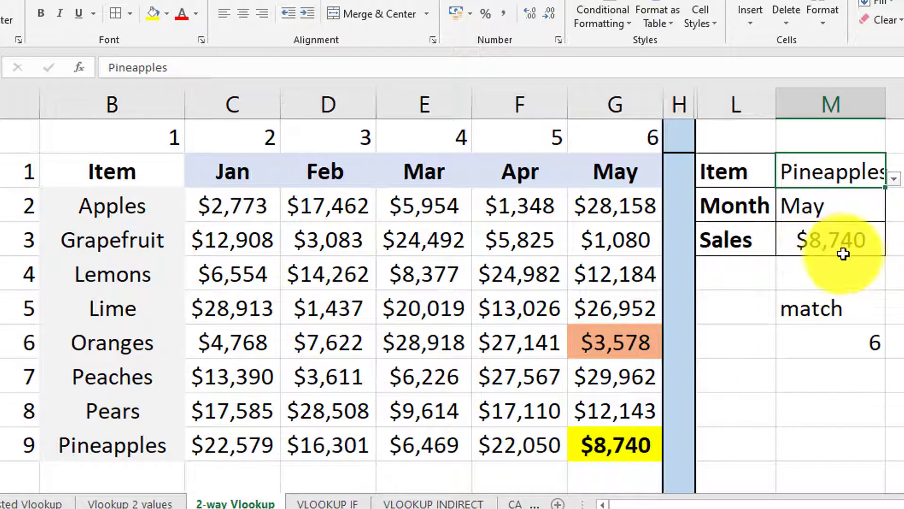
{"action": "left_click", "coordinate": [606, 453]}
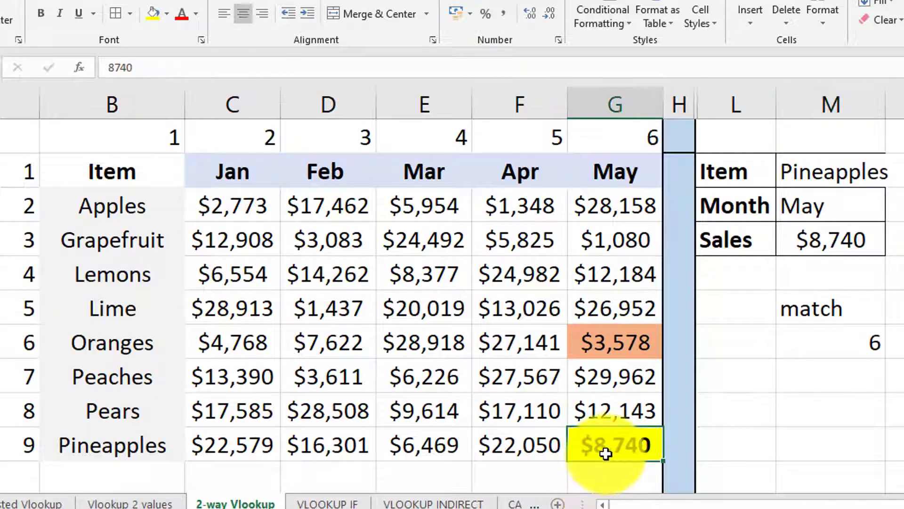
{"action": "left_click", "coordinate": [439, 304]}
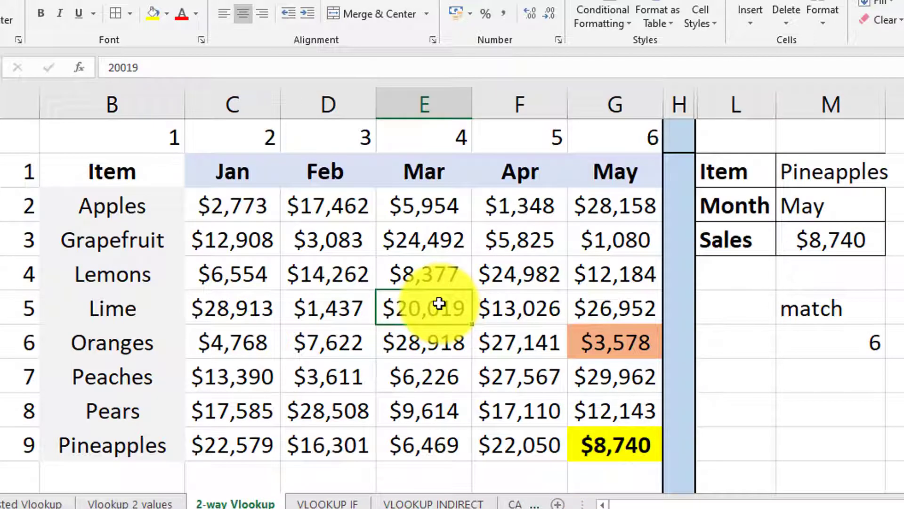